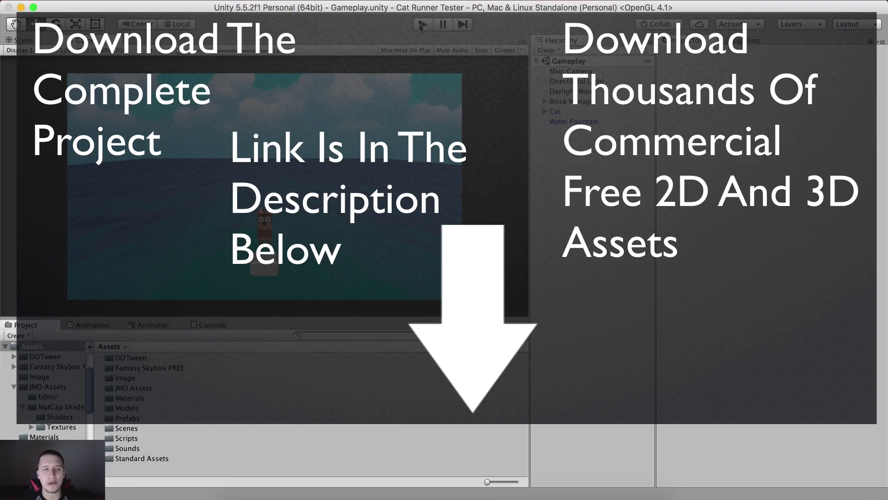
- Run the Cat Runner game and steer the cat across the blocks with left and forward moves
{"action": "left_click", "coordinate": [422, 25]}
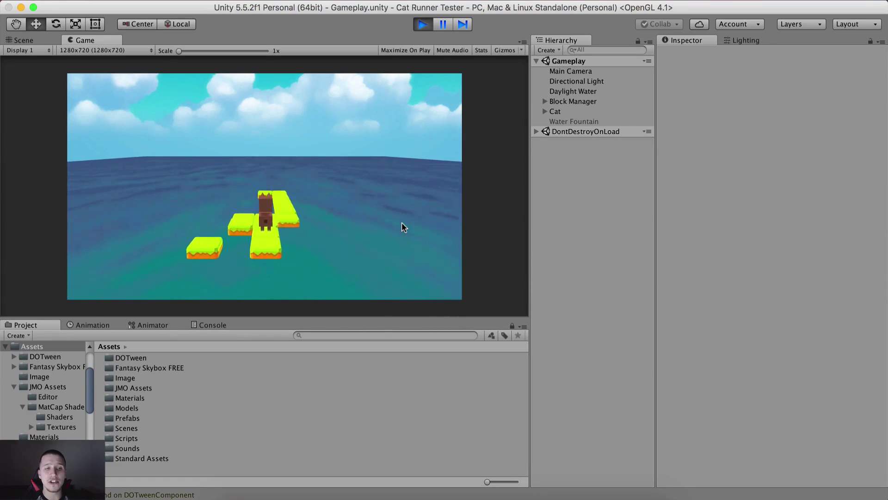
{"action": "left_click", "coordinate": [403, 227]}
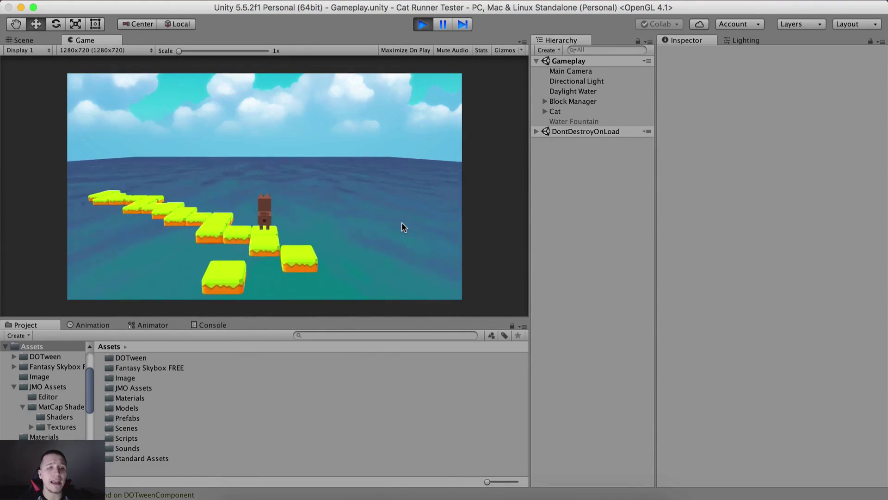
{"action": "key", "text": "Left"}
{"action": "key", "text": "Left"}
{"action": "key", "text": "Up"}
{"action": "key", "text": "Left"}
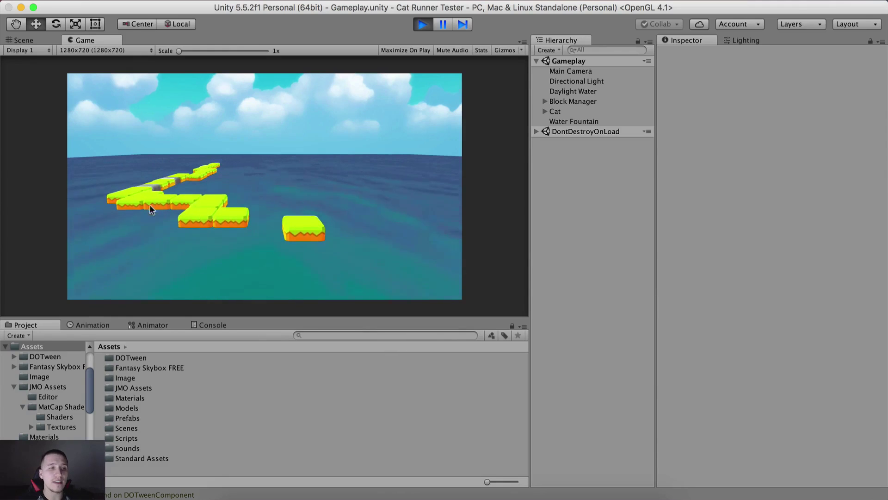
- Examine the generated block path in the Scene view while the game runs, and stop play mode
{"action": "left_click", "coordinate": [28, 50]}
{"action": "left_click", "coordinate": [27, 42]}
{"action": "left_click", "coordinate": [23, 40]}
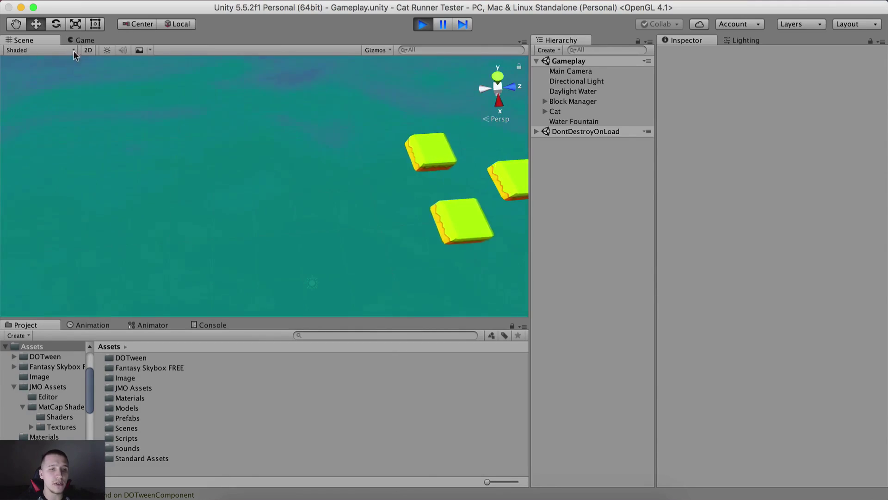
{"action": "scroll", "coordinate": [296, 153], "scroll_direction": "down", "scroll_amount": 3}
{"action": "middle_click_drag", "start_coordinate": [297, 257], "coordinate": [336, 198]}
{"action": "scroll", "coordinate": [244, 213], "scroll_direction": "up", "scroll_amount": 10}
{"action": "right_click_drag", "start_coordinate": [243, 212], "coordinate": [420, 94]}
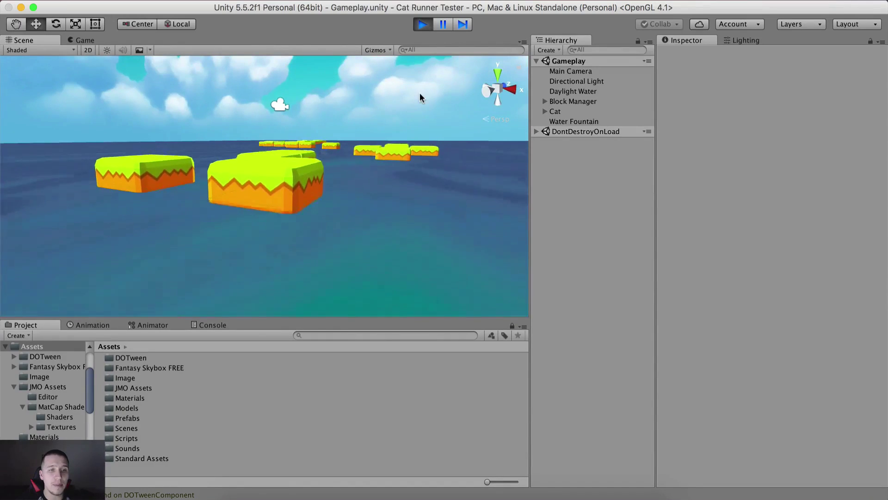
{"action": "left_click", "coordinate": [422, 24]}
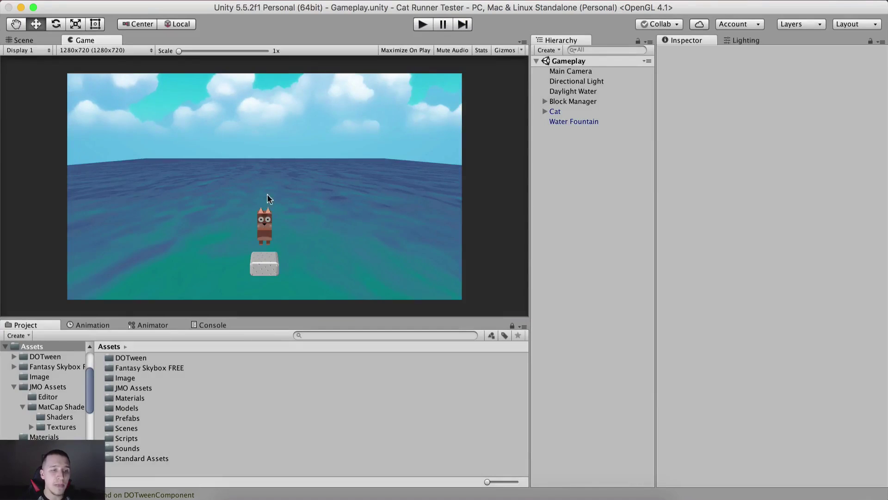
- Frame the Cat object in the Scene view and examine it with its starting block from several angles
{"action": "left_click", "coordinate": [11, 38]}
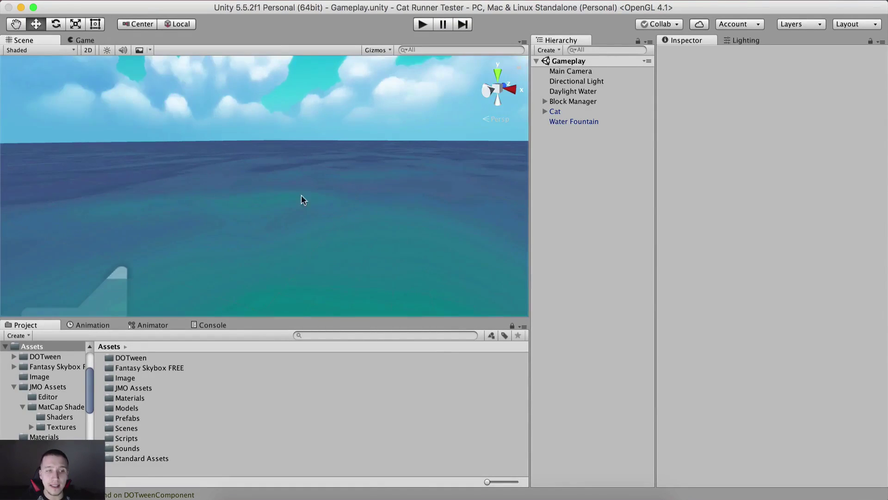
{"action": "right_click_drag", "start_coordinate": [301, 199], "coordinate": [119, 224]}
{"action": "middle_click_drag", "start_coordinate": [119, 225], "coordinate": [58, 213]}
{"action": "scroll", "coordinate": [58, 212], "scroll_direction": "down", "scroll_amount": 8}
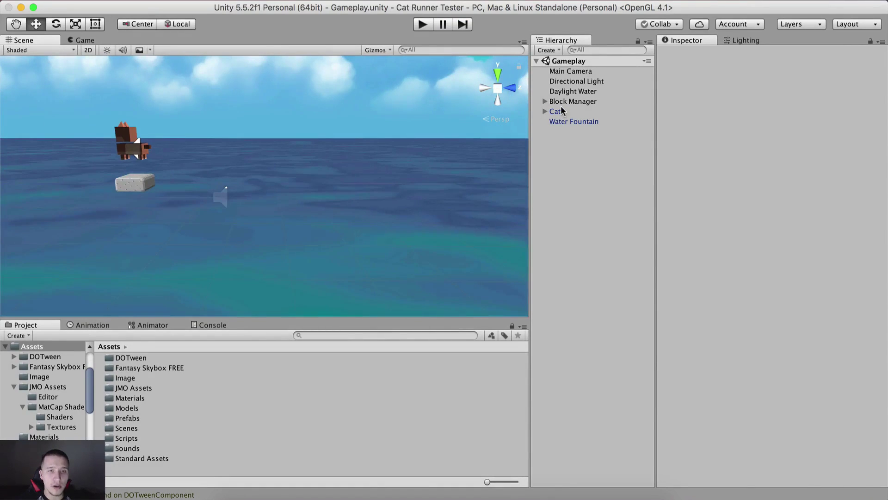
{"action": "left_click", "coordinate": [561, 111]}
{"action": "key", "text": "f"}
{"action": "right_click_drag", "start_coordinate": [203, 191], "coordinate": [322, 206]}
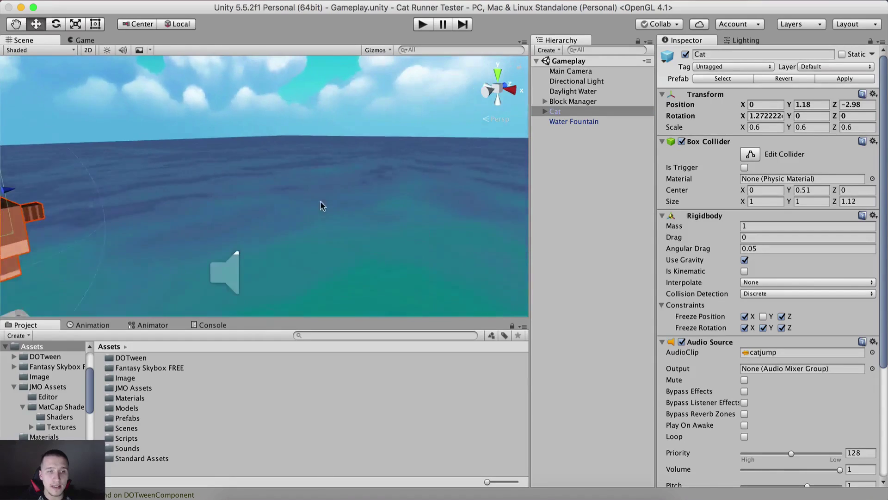
{"action": "middle_click_drag", "start_coordinate": [321, 202], "coordinate": [464, 186]}
{"action": "right_click_drag", "start_coordinate": [464, 186], "coordinate": [384, 165]}
{"action": "middle_click_drag", "start_coordinate": [384, 165], "coordinate": [321, 168]}
{"action": "scroll", "coordinate": [295, 167], "scroll_direction": "down", "scroll_amount": 8}
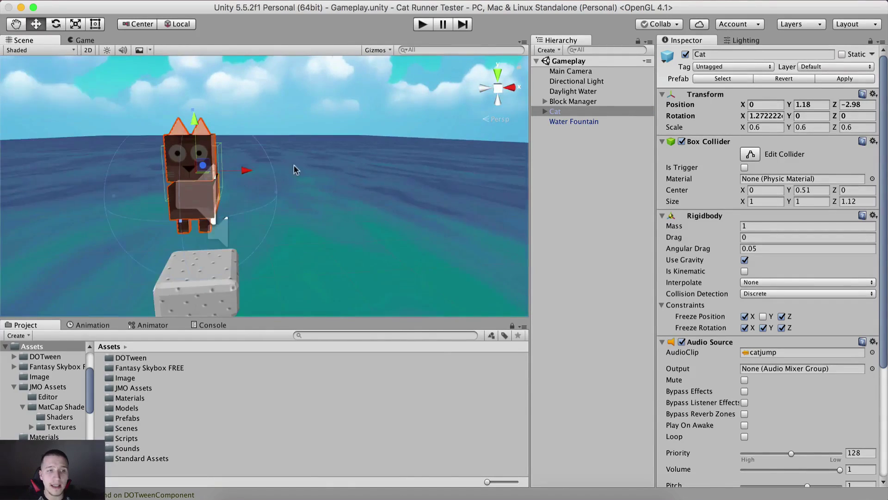
{"action": "left_click_drag", "start_coordinate": [294, 166], "coordinate": [363, 236], "text": "alt"}
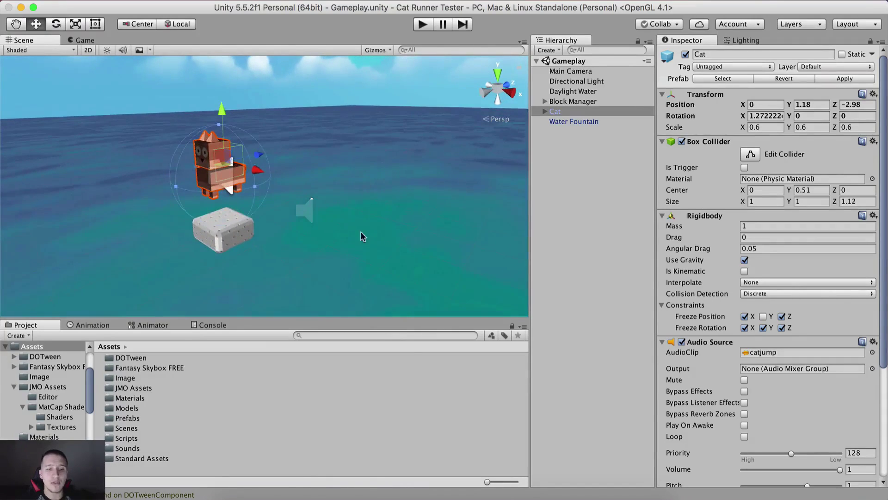
- Switch to Chrome, view the Unity 3D course on the Awesome Tuts home page, and return to Unity
{"action": "left_click", "coordinate": [333, 493]}
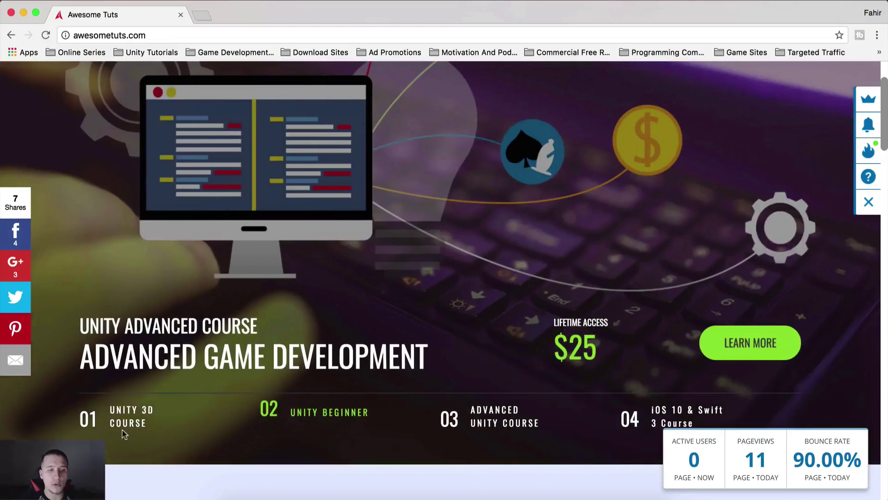
{"action": "left_click", "coordinate": [124, 433]}
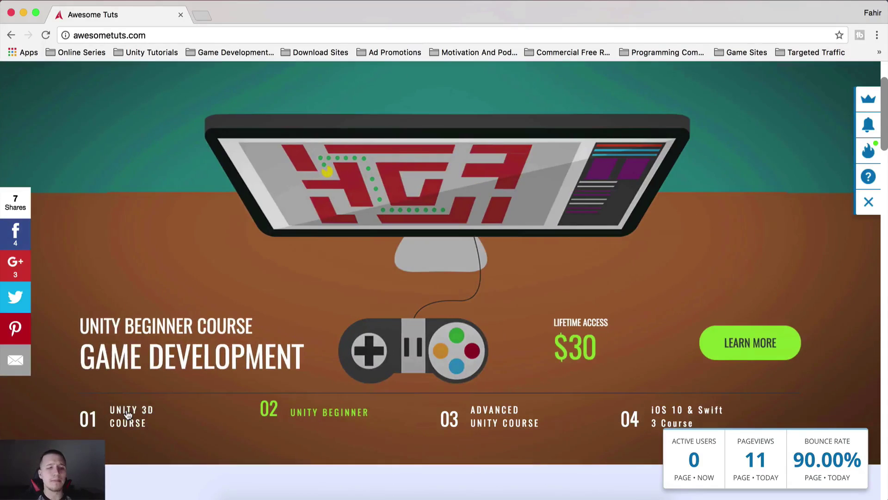
{"action": "left_click", "coordinate": [129, 414]}
{"action": "scroll", "coordinate": [129, 414], "scroll_direction": "up", "scroll_amount": 2}
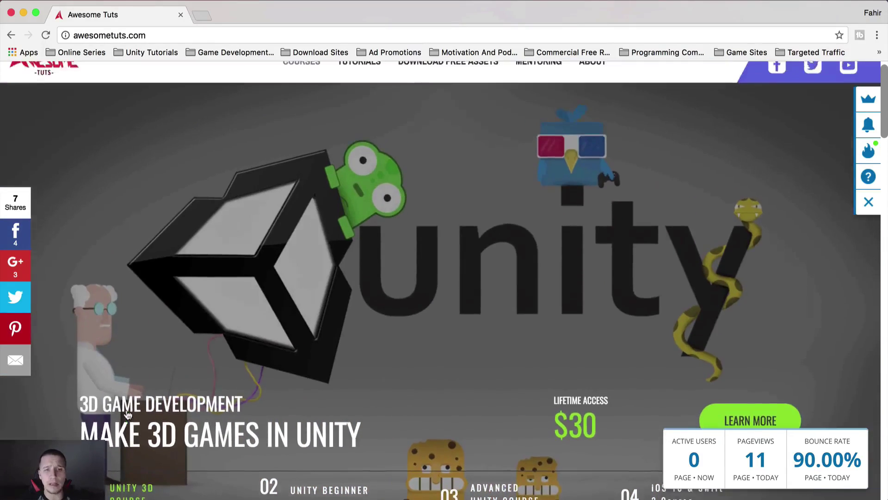
{"action": "scroll", "coordinate": [128, 414], "scroll_direction": "down", "scroll_amount": 1}
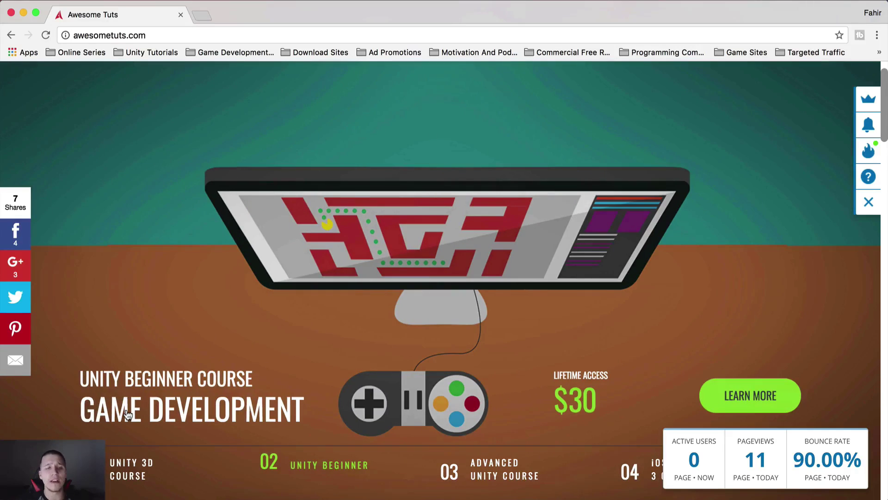
{"action": "left_click", "coordinate": [127, 477]}
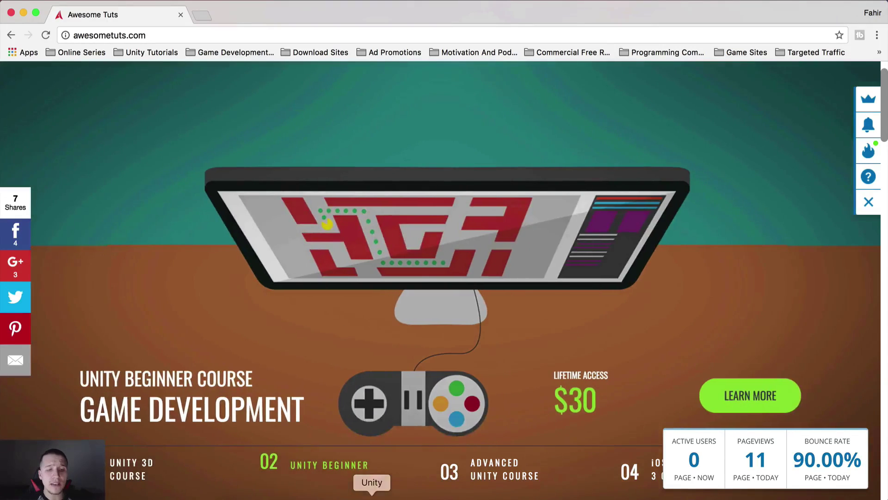
{"action": "left_click", "coordinate": [539, 498]}
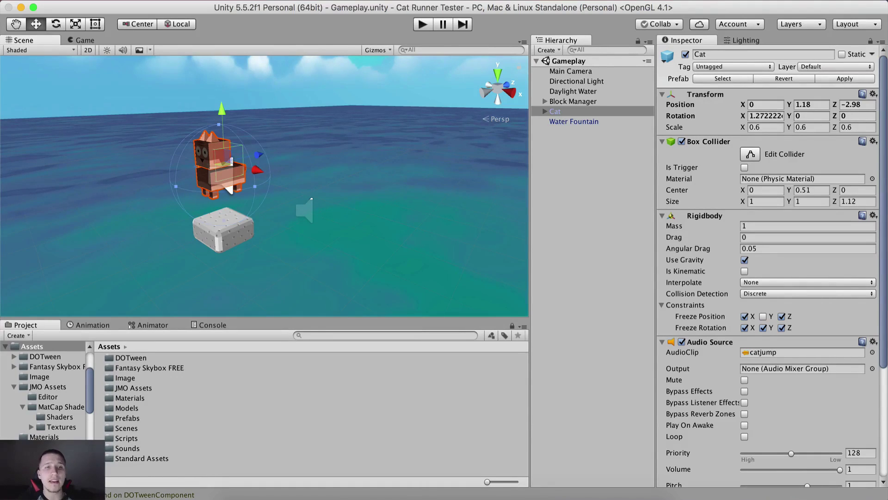
- View the free assets download page on the Awesome Tuts site in Chrome, close it, and return to Unity
{"action": "left_click", "coordinate": [329, 496]}
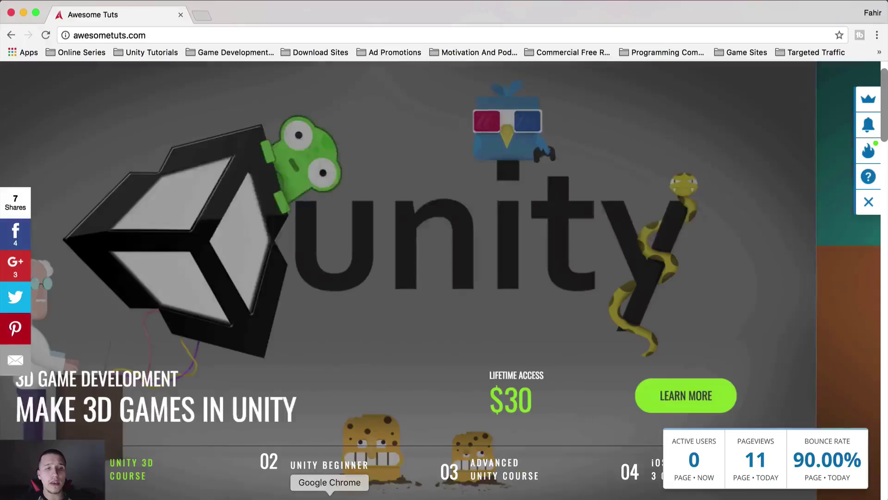
{"action": "scroll", "coordinate": [417, 139], "scroll_direction": "up", "scroll_amount": 2}
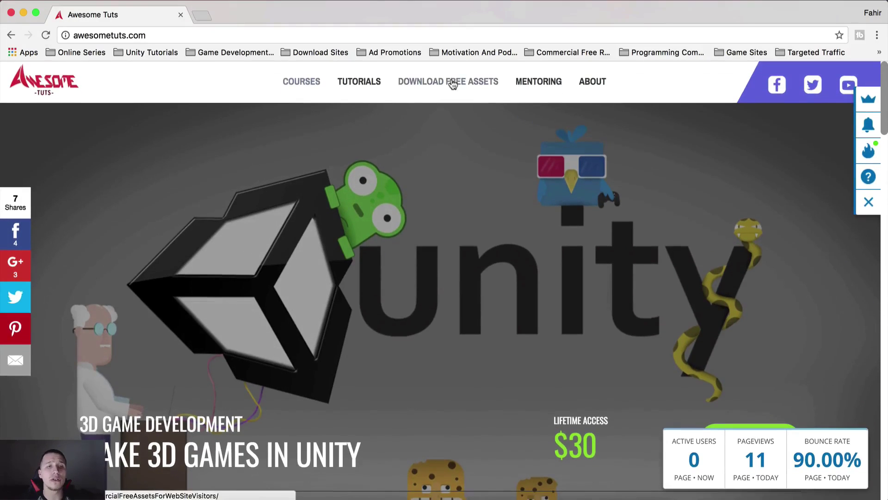
{"action": "left_click", "coordinate": [457, 84]}
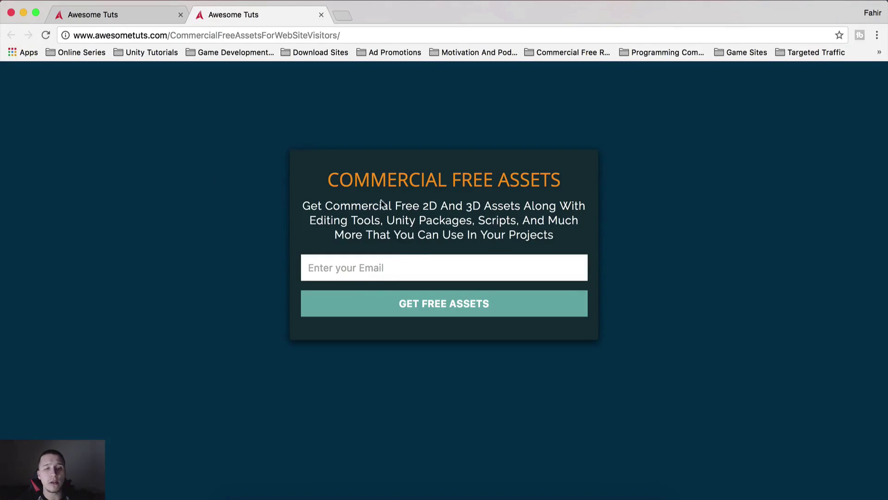
{"action": "left_click", "coordinate": [321, 15]}
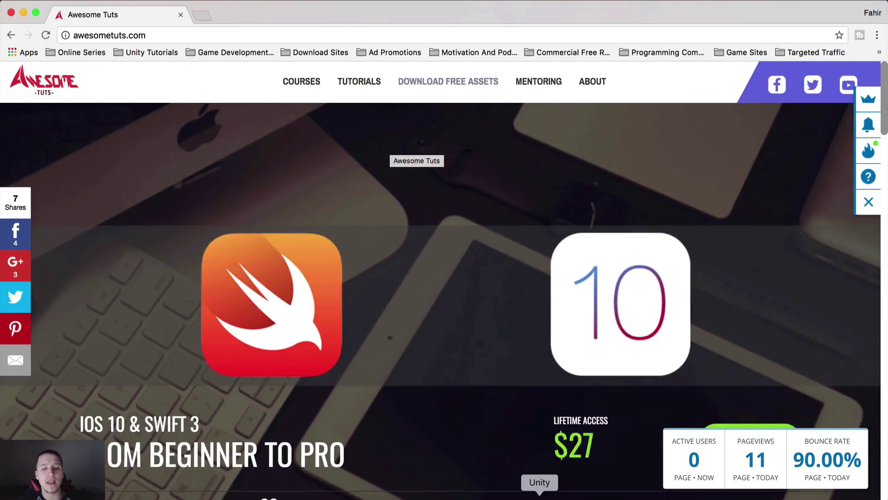
{"action": "left_click", "coordinate": [540, 496]}
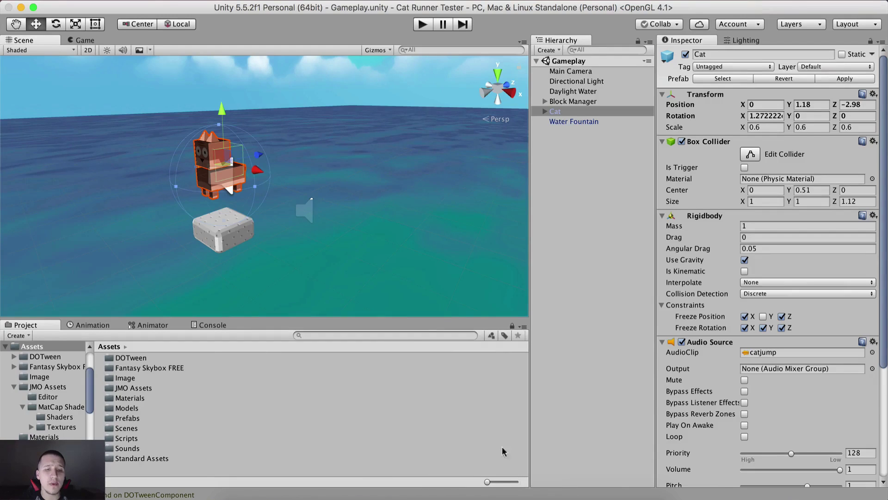
- Switch to the Jumping Cat Tutorial Project in Unity and bring up the 0 - Assets folder in Finder
{"action": "right_click", "coordinate": [539, 495]}
{"action": "left_click", "coordinate": [545, 479]}
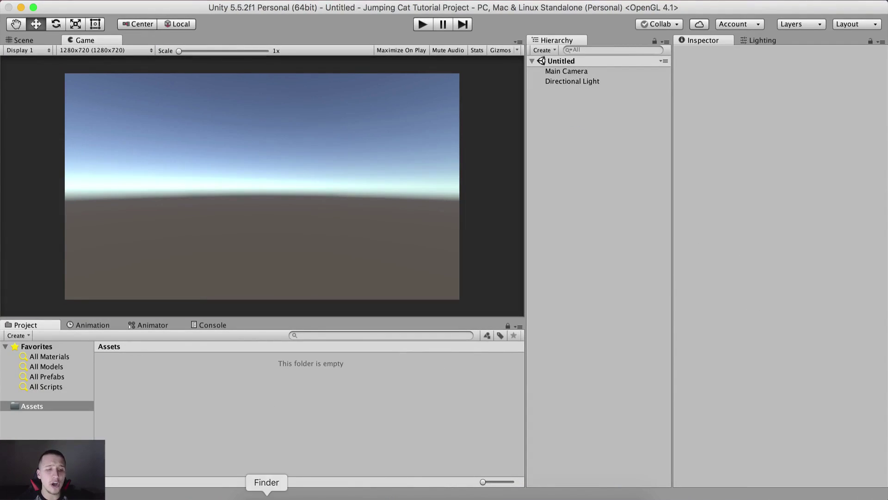
{"action": "left_click", "coordinate": [267, 494]}
- Look over the supplied asset folders from DOTween to Standard Assets
{"action": "left_click", "coordinate": [251, 191]}
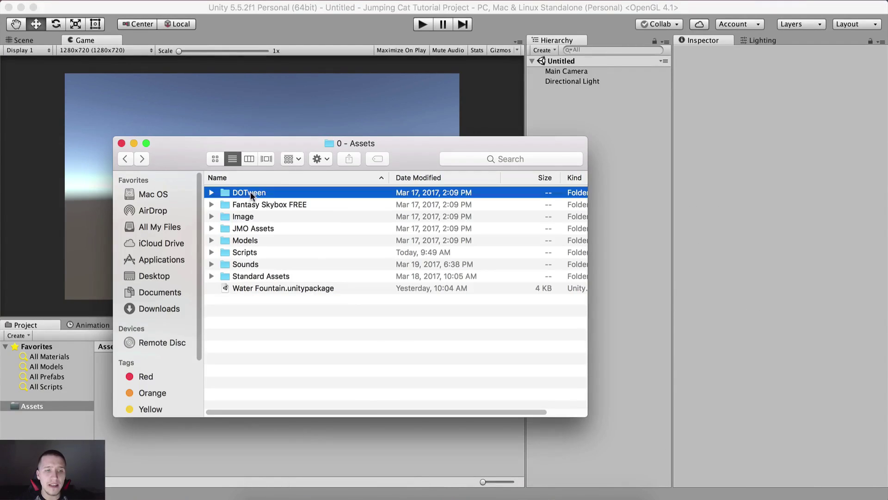
{"action": "left_click", "coordinate": [299, 276]}
{"action": "left_click", "coordinate": [282, 192]}
{"action": "left_click", "coordinate": [310, 252]}
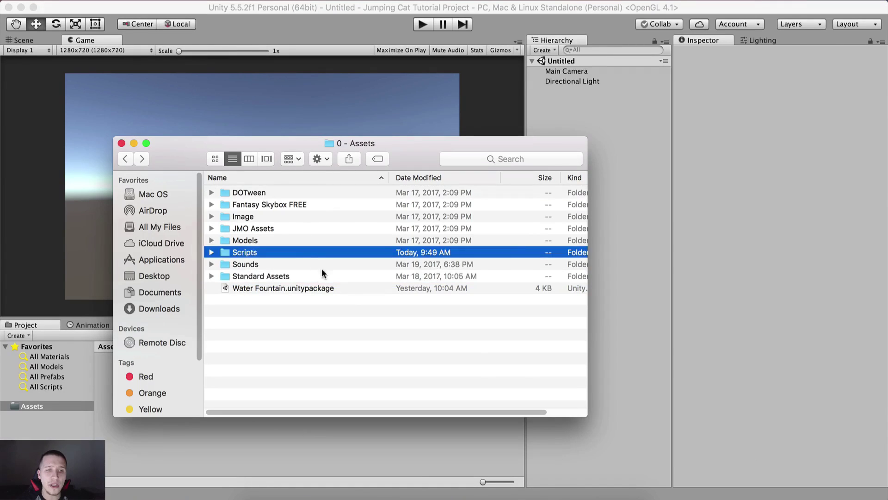
{"action": "left_click", "coordinate": [321, 276]}
{"action": "left_click", "coordinate": [277, 228]}
{"action": "left_click", "coordinate": [261, 195]}
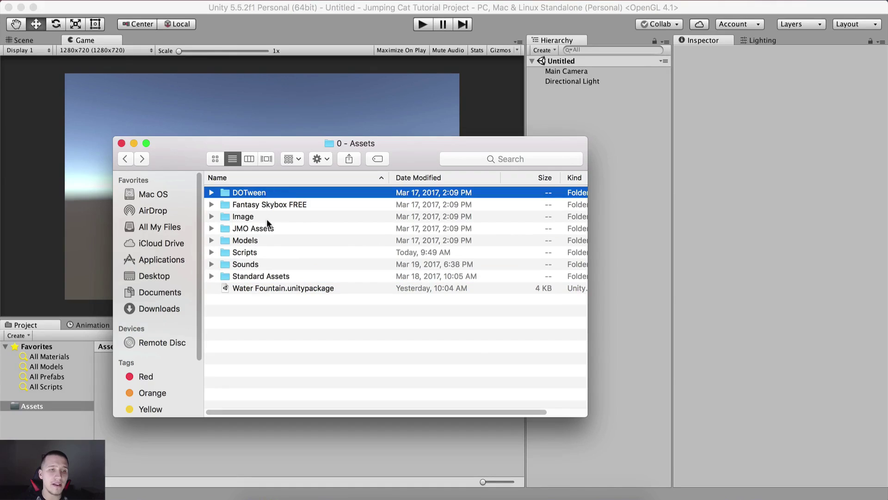
- Check the contents of the Image folder and rename the folder to Images
{"action": "left_click", "coordinate": [272, 216]}
{"action": "double_click", "coordinate": [271, 216]}
{"action": "left_click", "coordinate": [128, 159]}
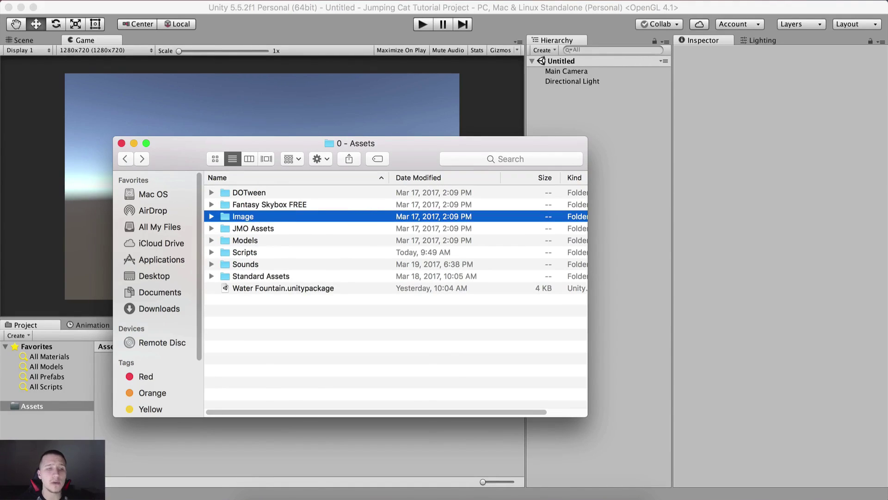
- Select all folders from DOTween to Standard Assets and move the Finder window clear of Unity's Project area
{"action": "left_click", "coordinate": [256, 192]}
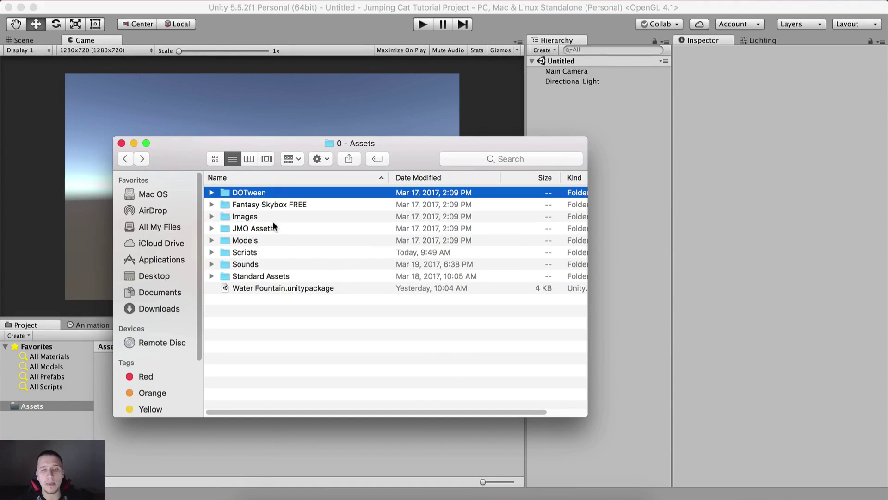
{"action": "left_click", "coordinate": [276, 271], "text": "shift"}
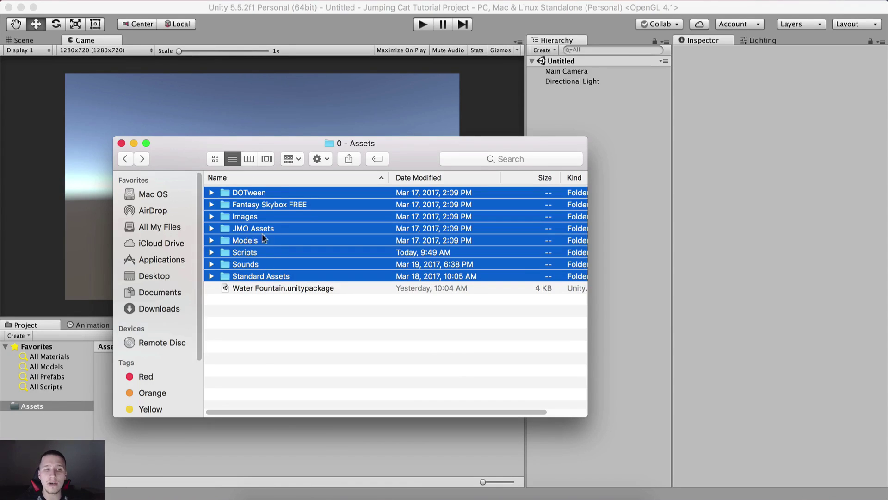
{"action": "left_click", "coordinate": [253, 193]}
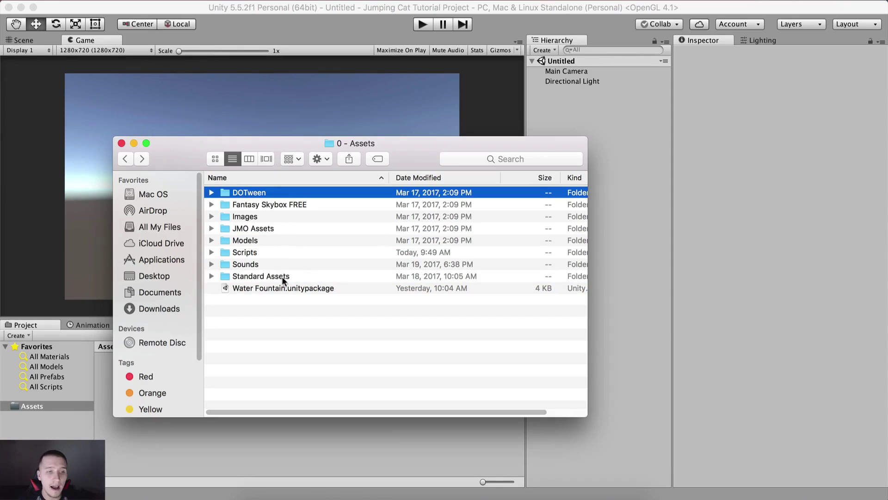
{"action": "left_click", "coordinate": [281, 276]}
{"action": "left_click", "coordinate": [248, 191]}
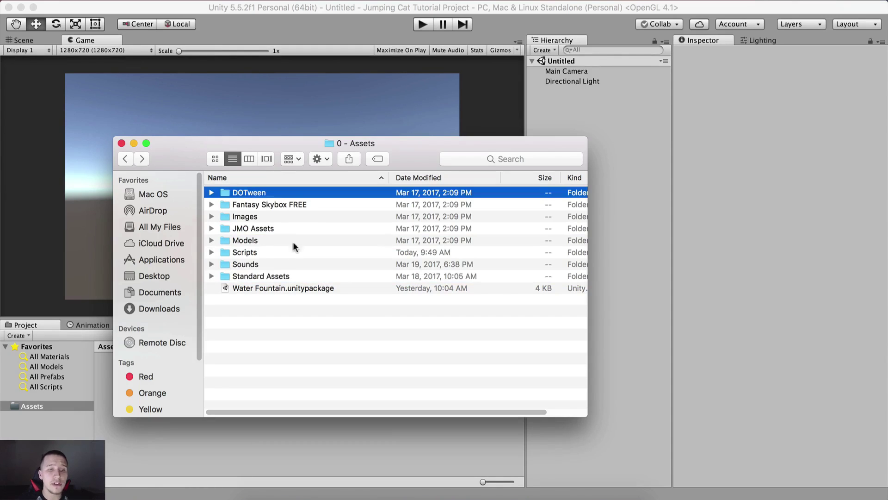
{"action": "left_click", "coordinate": [280, 277], "text": "shift"}
{"action": "left_click_drag", "start_coordinate": [277, 146], "coordinate": [473, 132]}
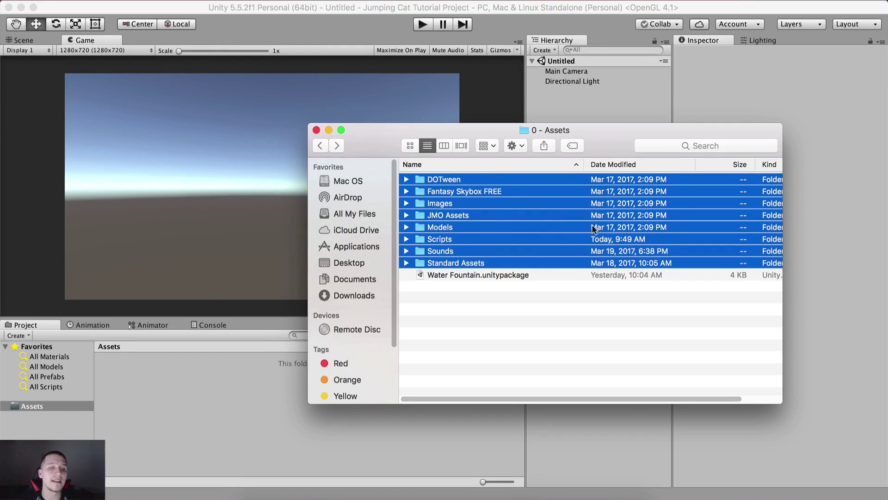
{"action": "left_click", "coordinate": [481, 275]}
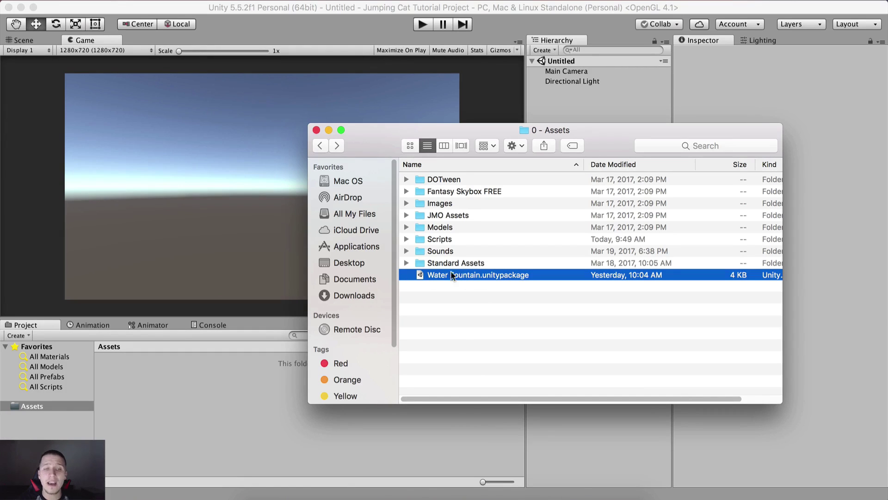
{"action": "right_click", "coordinate": [164, 391]}
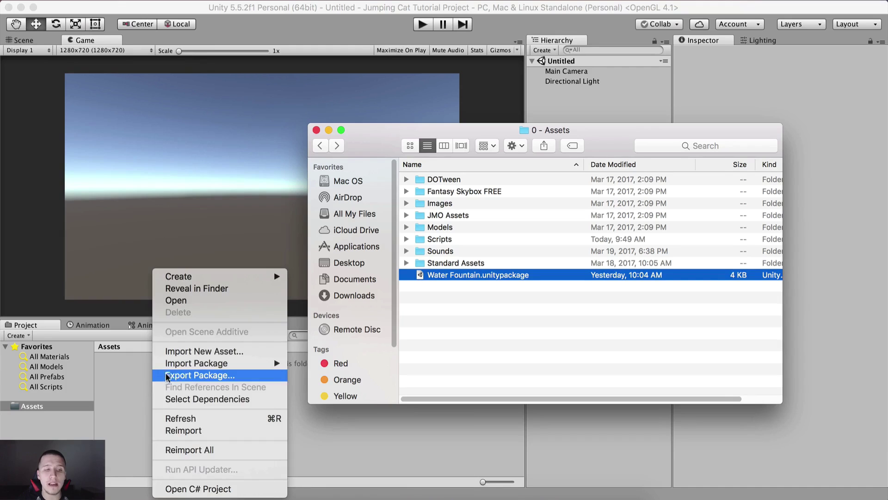
{"action": "mouse_move", "coordinate": [221, 368]}
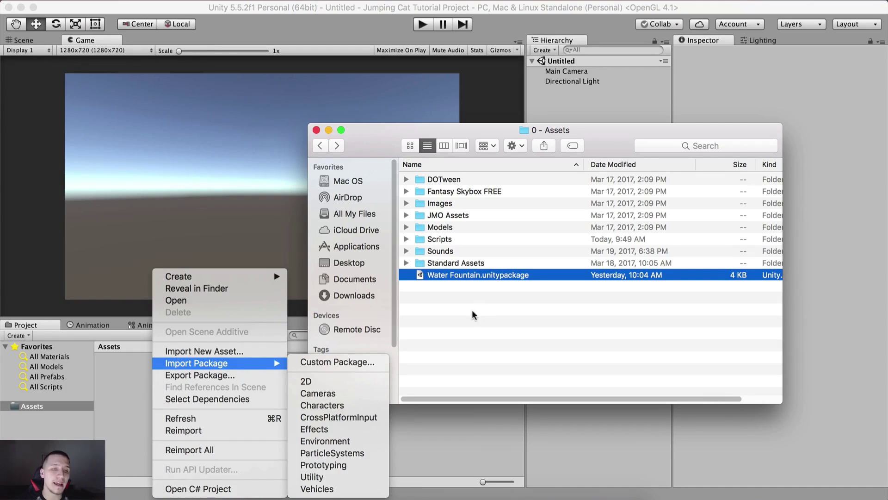
{"action": "left_click", "coordinate": [466, 257]}
- Import all folders from DOTween to Standard Assets into the Unity project's Assets folder and bring Unity to the front
{"action": "left_click", "coordinate": [455, 263]}
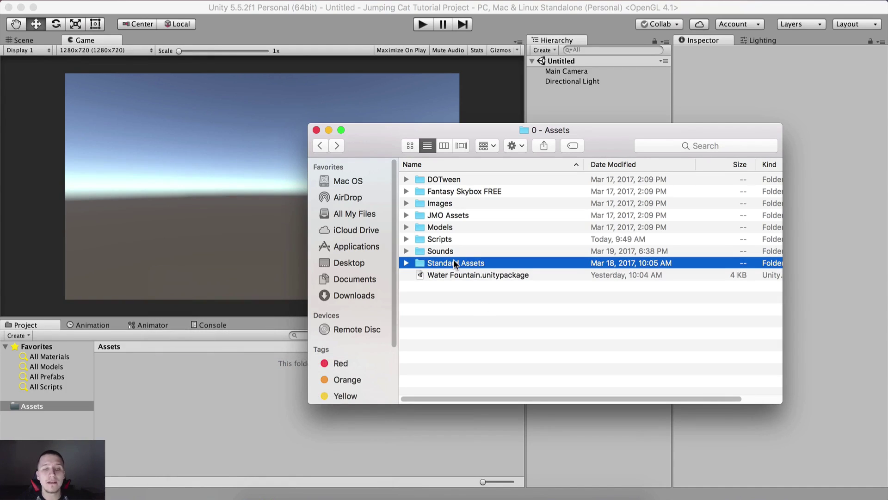
{"action": "left_click", "coordinate": [422, 182], "text": "shift"}
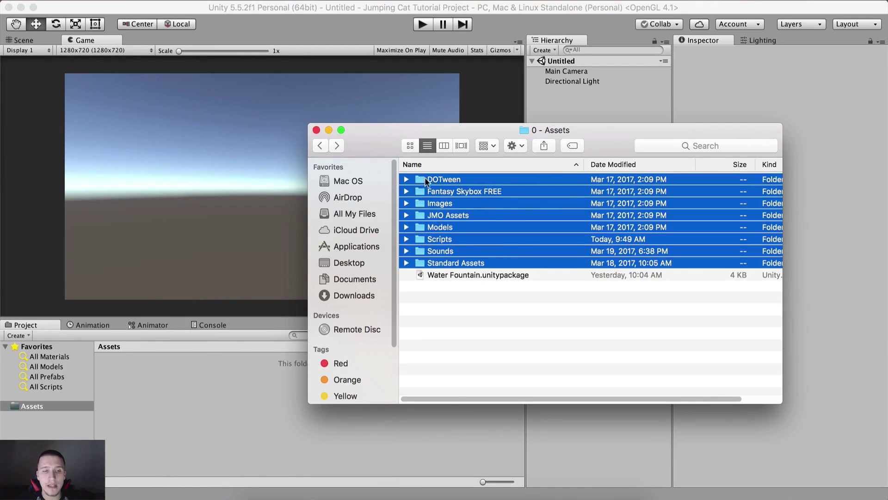
{"action": "left_click_drag", "start_coordinate": [425, 182], "coordinate": [154, 389]}
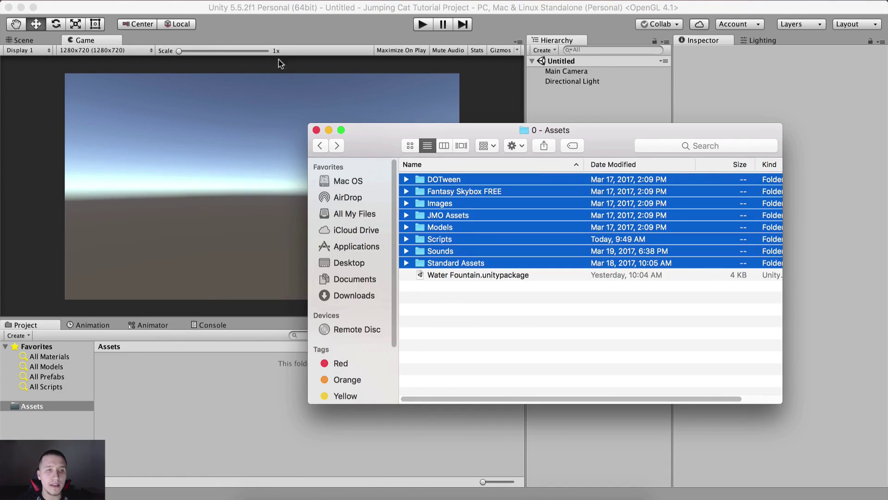
{"action": "left_click", "coordinate": [288, 4]}
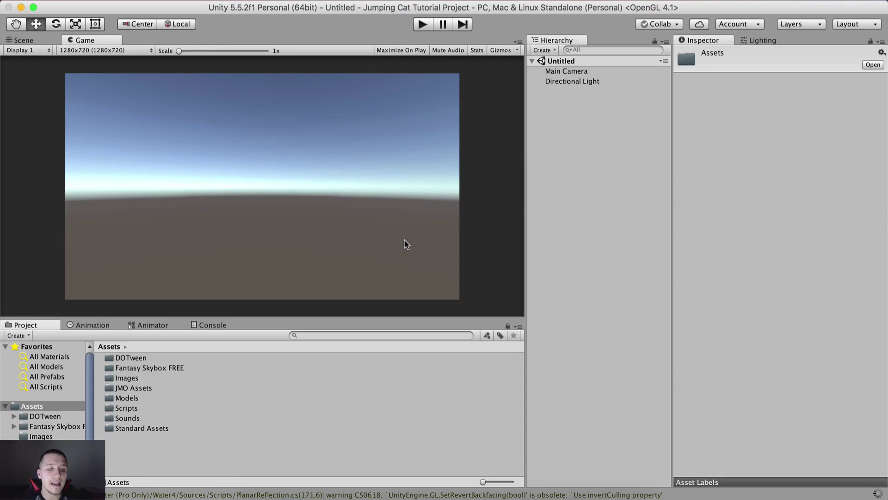
- Review the import warnings in the Console, clear them and return to the project's Assets folder
{"action": "left_click", "coordinate": [194, 326]}
{"action": "scroll", "coordinate": [111, 373], "scroll_direction": "up", "scroll_amount": 1}
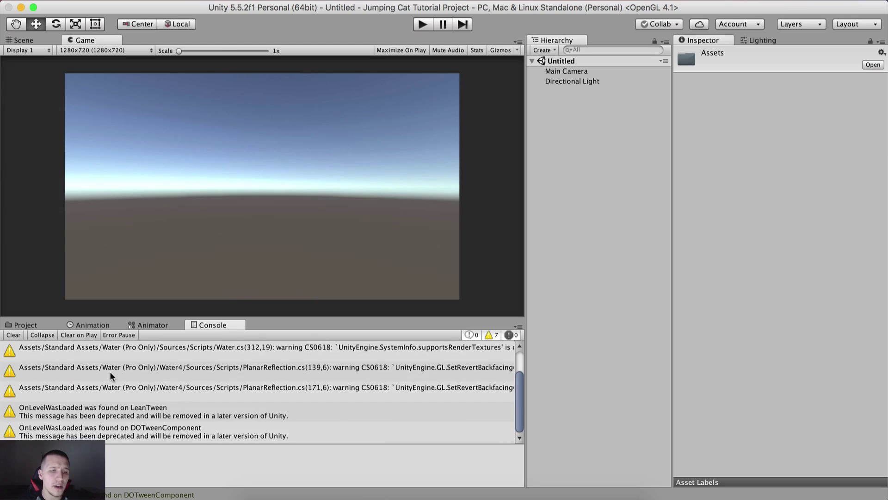
{"action": "scroll", "coordinate": [111, 373], "scroll_direction": "down", "scroll_amount": 1}
{"action": "scroll", "coordinate": [137, 370], "scroll_direction": "up", "scroll_amount": 2}
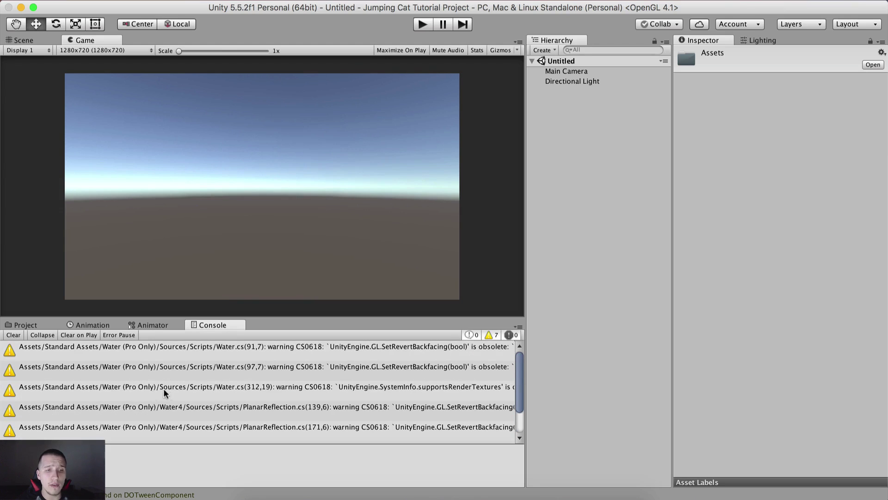
{"action": "scroll", "coordinate": [170, 384], "scroll_direction": "down", "scroll_amount": 2}
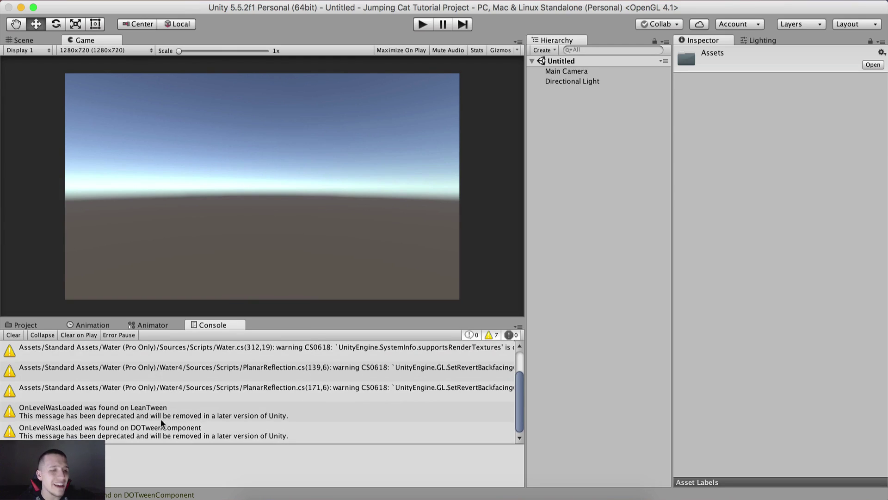
{"action": "left_click", "coordinate": [48, 418]}
{"action": "scroll", "coordinate": [119, 402], "scroll_direction": "down", "scroll_amount": 1}
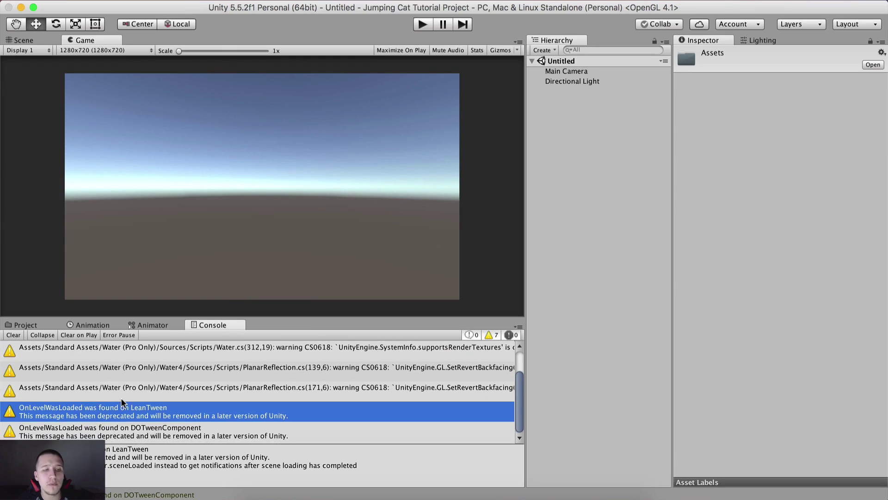
{"action": "left_click", "coordinate": [13, 335]}
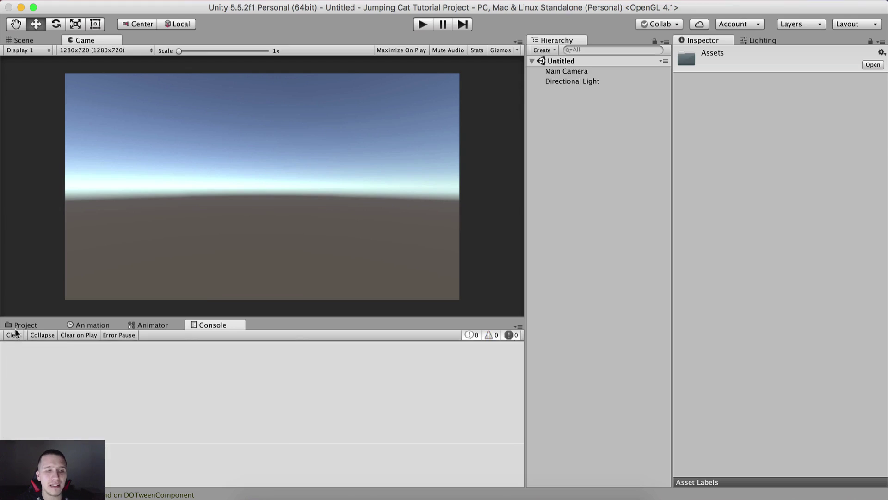
{"action": "left_click", "coordinate": [24, 325]}
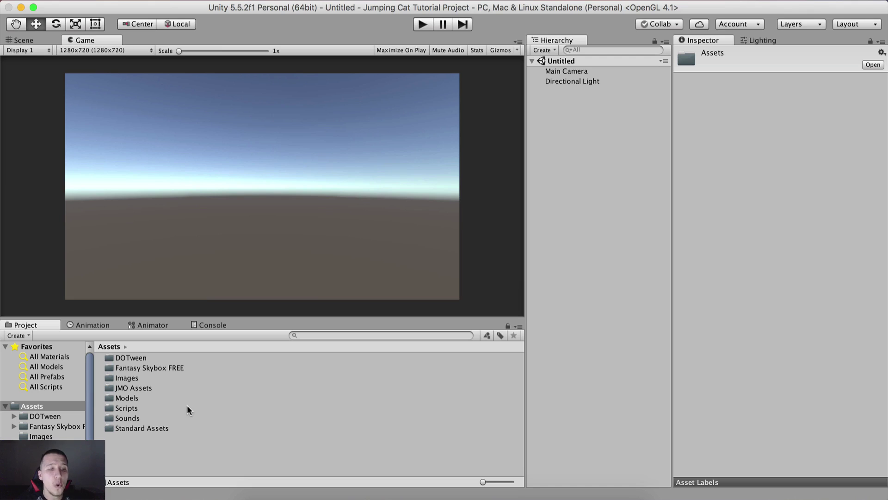
- Examine the default skybox and the placement of the camera and light in the Scene view
{"action": "left_click", "coordinate": [45, 39]}
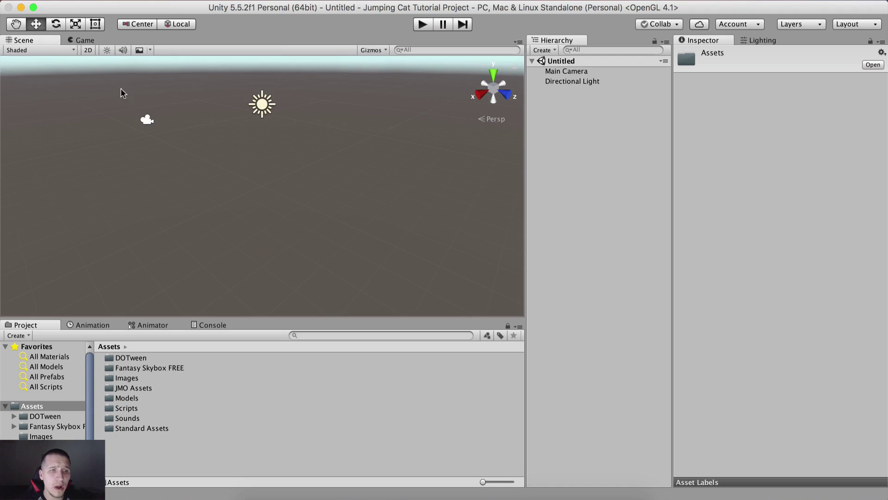
{"action": "scroll", "coordinate": [233, 182], "scroll_direction": "down", "scroll_amount": 5}
{"action": "right_click_drag", "start_coordinate": [236, 184], "coordinate": [159, 172]}
{"action": "right_click_drag", "start_coordinate": [324, 249], "coordinate": [409, 247]}
{"action": "scroll", "coordinate": [300, 188], "scroll_direction": "up", "scroll_amount": 1}
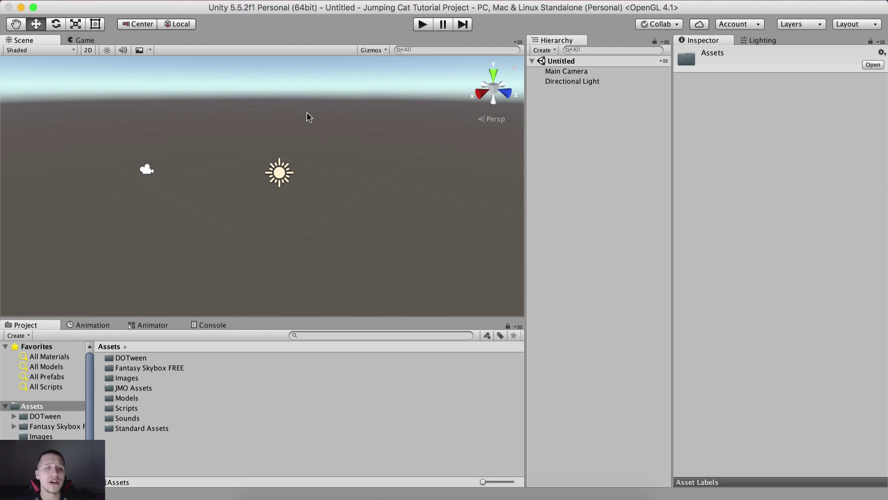
{"action": "right_click_drag", "start_coordinate": [343, 200], "coordinate": [357, 171]}
{"action": "middle_click_drag", "start_coordinate": [360, 178], "coordinate": [393, 156]}
- Set the Main Camera's Clear Flags to Solid Color, watching the Game view, and check its Background colour
{"action": "left_click", "coordinate": [566, 72]}
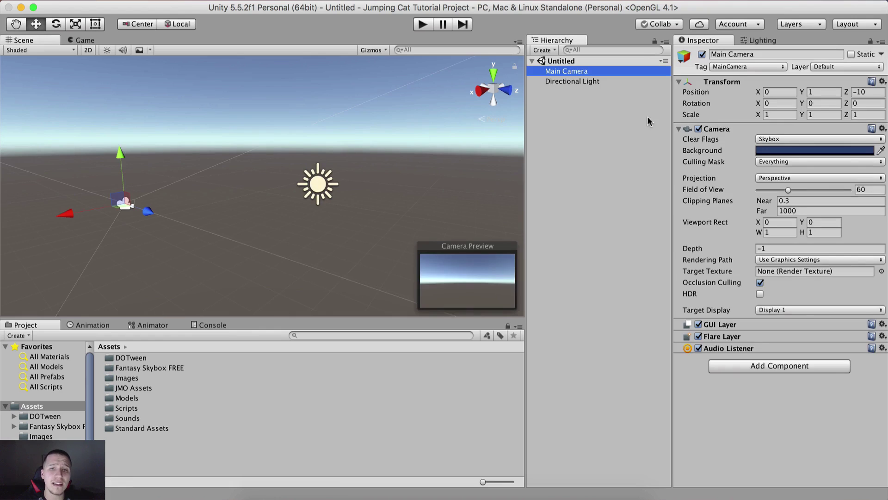
{"action": "left_click", "coordinate": [786, 140]}
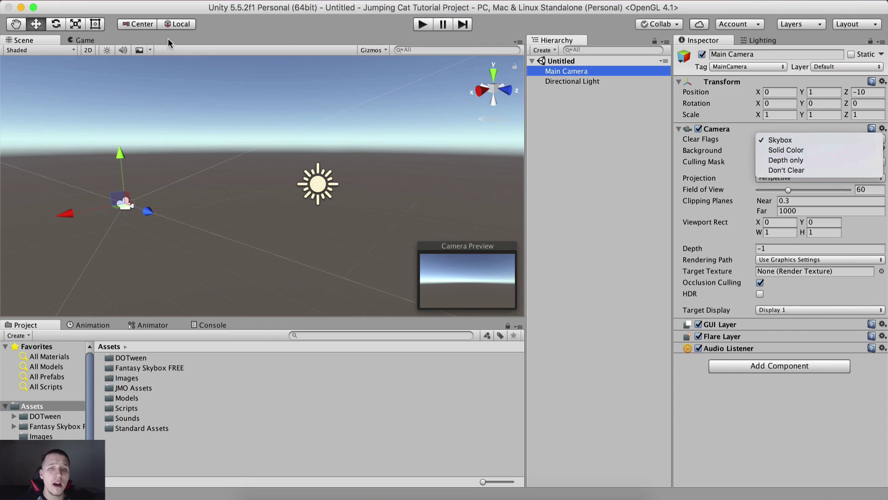
{"action": "left_click", "coordinate": [85, 41]}
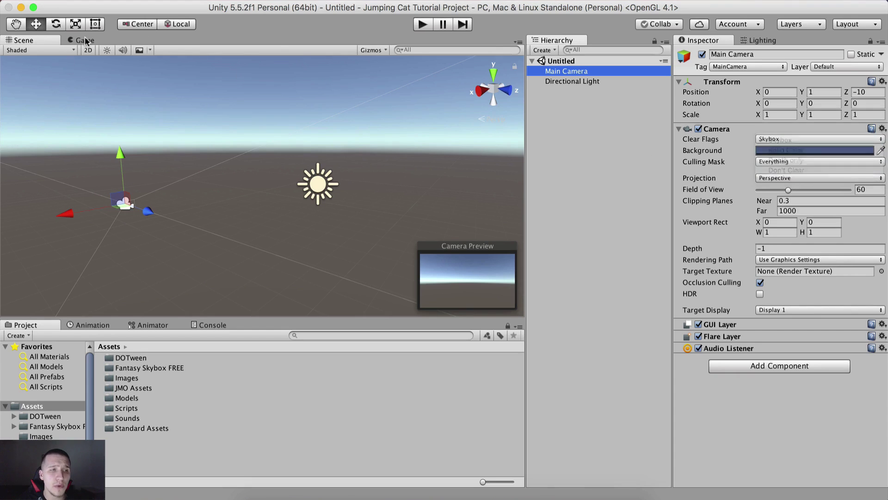
{"action": "left_click", "coordinate": [85, 41]}
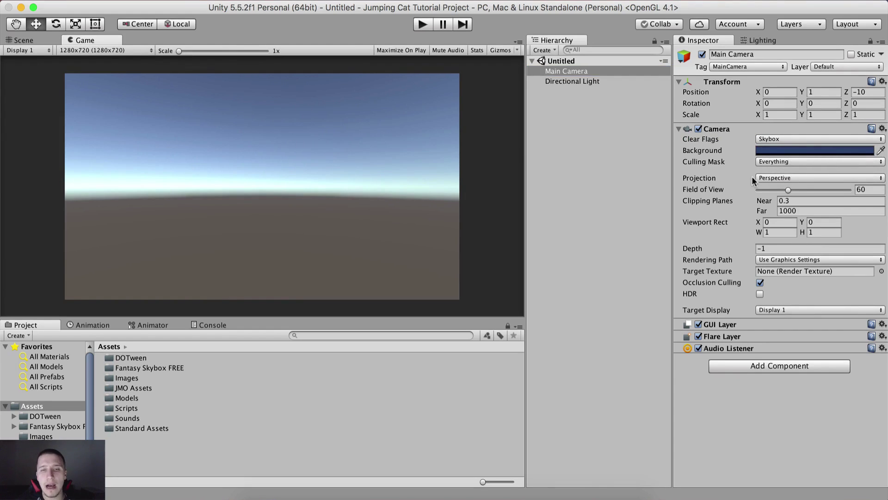
{"action": "left_click", "coordinate": [762, 139]}
{"action": "left_click", "coordinate": [773, 149]}
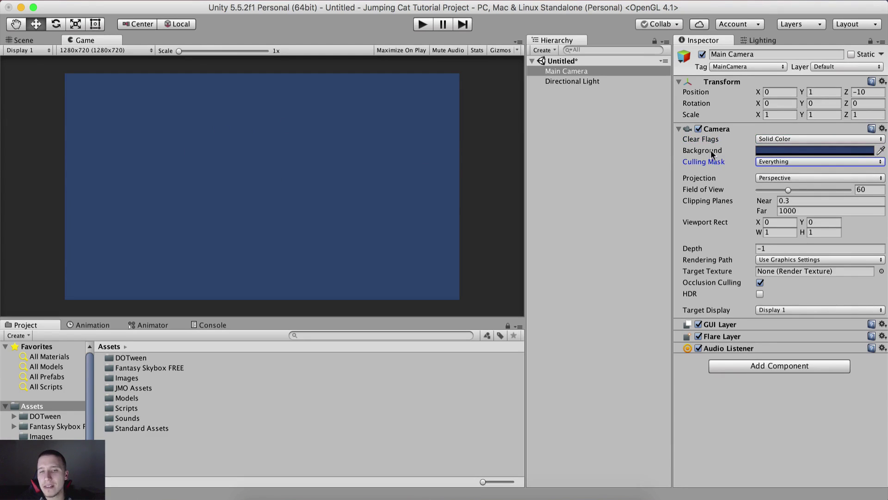
{"action": "left_click", "coordinate": [767, 150]}
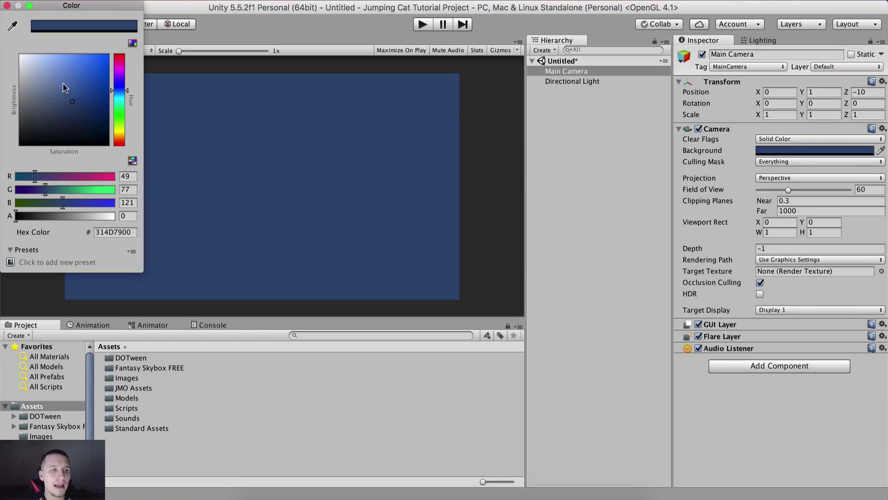
{"action": "mouse_move", "coordinate": [65, 88]}
{"action": "left_mouse_down"}
{"action": "mouse_move", "coordinate": [20, 56]}
{"action": "mouse_move", "coordinate": [56, 134]}
{"action": "mouse_move", "coordinate": [33, 65]}
{"action": "mouse_move", "coordinate": [284, 280]}
{"action": "mouse_move", "coordinate": [85, 84]}
{"action": "mouse_move", "coordinate": [77, 92]}
{"action": "left_mouse_up"}
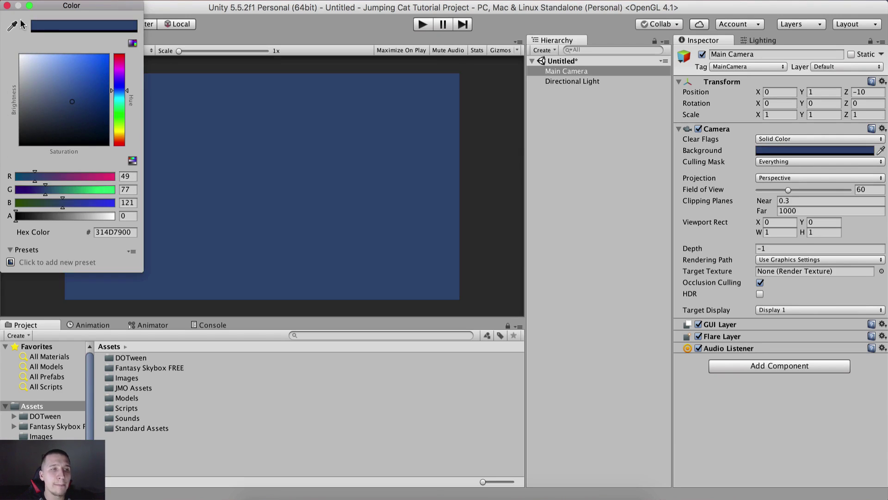
{"action": "left_click", "coordinate": [7, 5]}
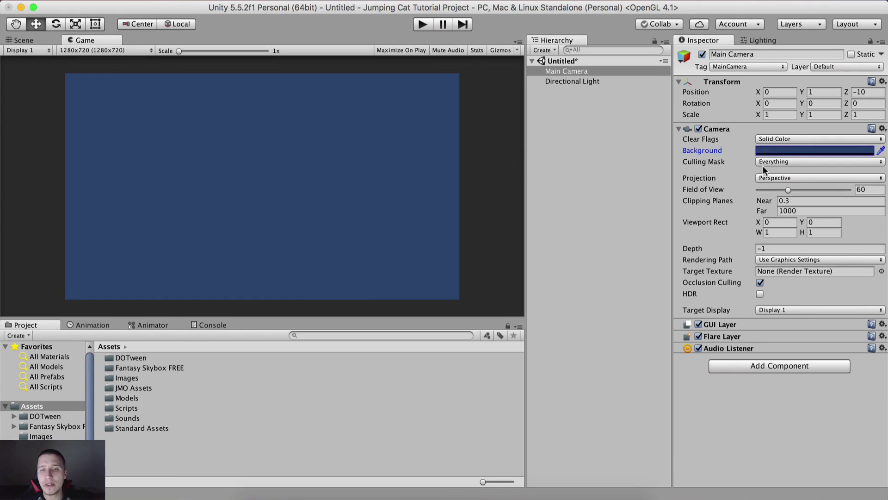
- Set the Main Camera's Clear Flags to Depth only and look over the other Clear Flags options
{"action": "left_click", "coordinate": [773, 139]}
{"action": "left_click", "coordinate": [809, 150]}
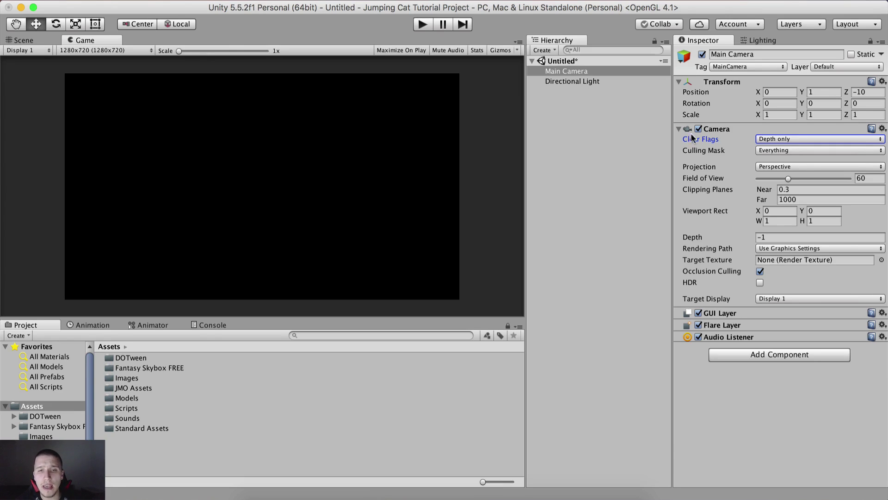
{"action": "left_click", "coordinate": [772, 138]}
{"action": "left_click", "coordinate": [778, 138]}
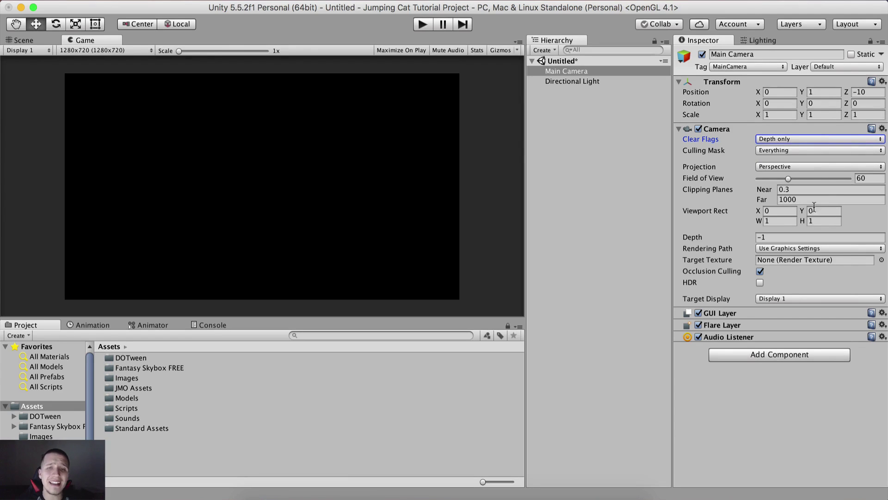
{"action": "left_click", "coordinate": [777, 140]}
{"action": "left_click", "coordinate": [620, 183]}
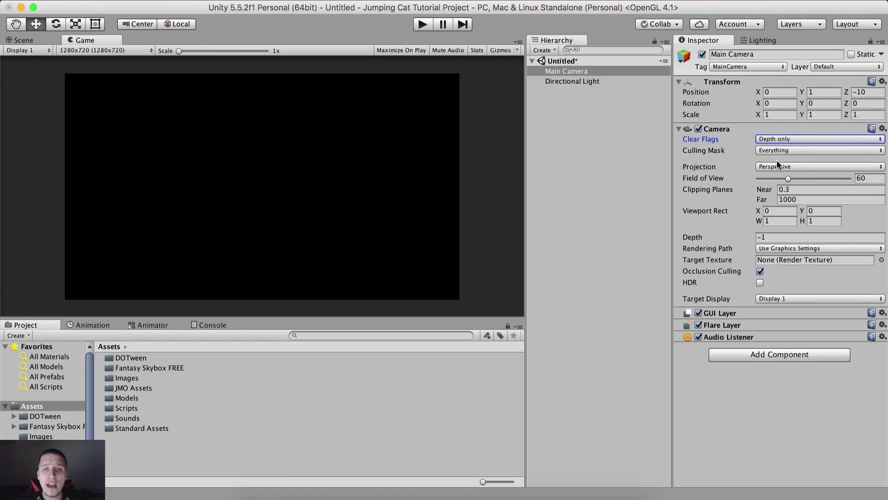
- Look over the Main Camera's Culling Mask and Layer options and set its Clear Flags back to Skybox
{"action": "left_click", "coordinate": [770, 151]}
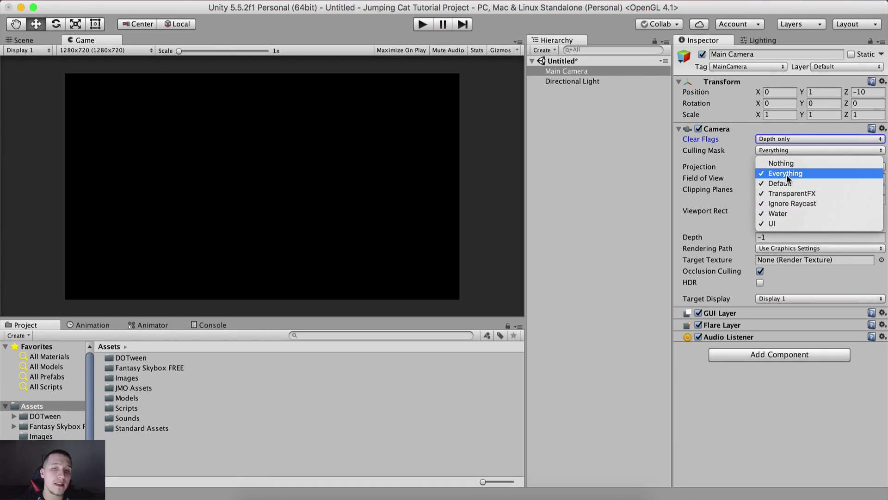
{"action": "left_click", "coordinate": [586, 176]}
{"action": "left_click", "coordinate": [828, 67]}
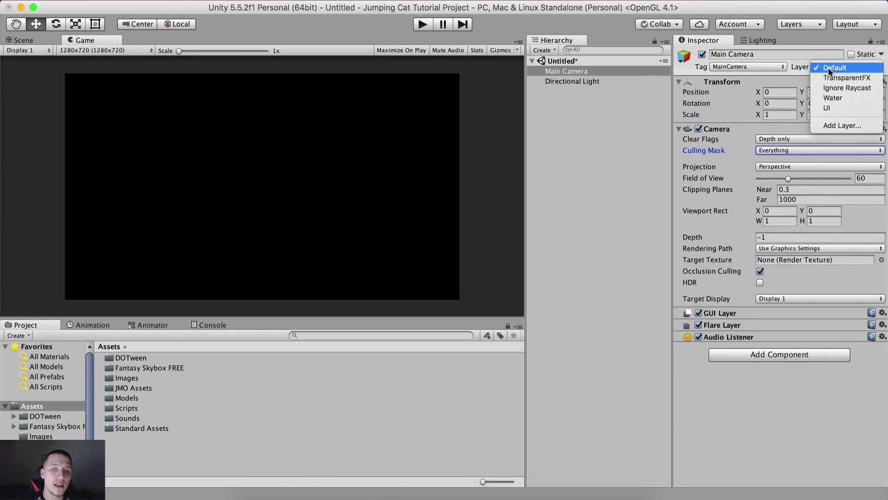
{"action": "left_click", "coordinate": [619, 189]}
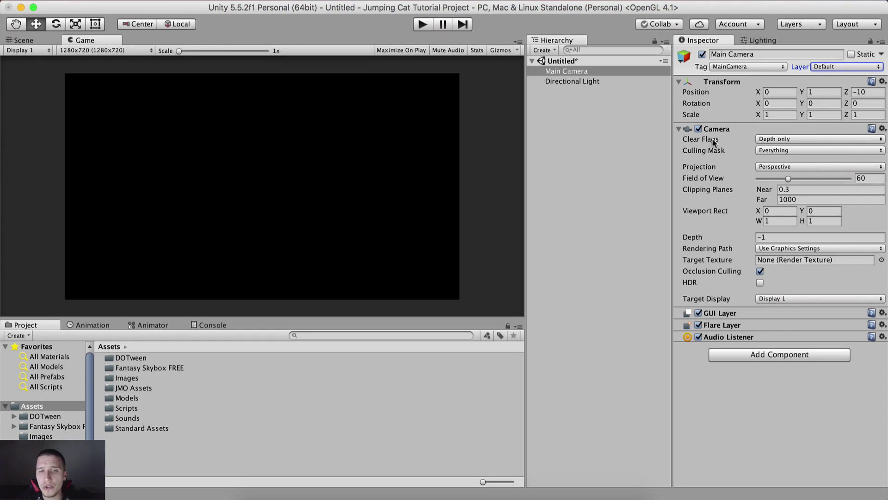
{"action": "left_click", "coordinate": [781, 138]}
{"action": "left_click", "coordinate": [784, 120]}
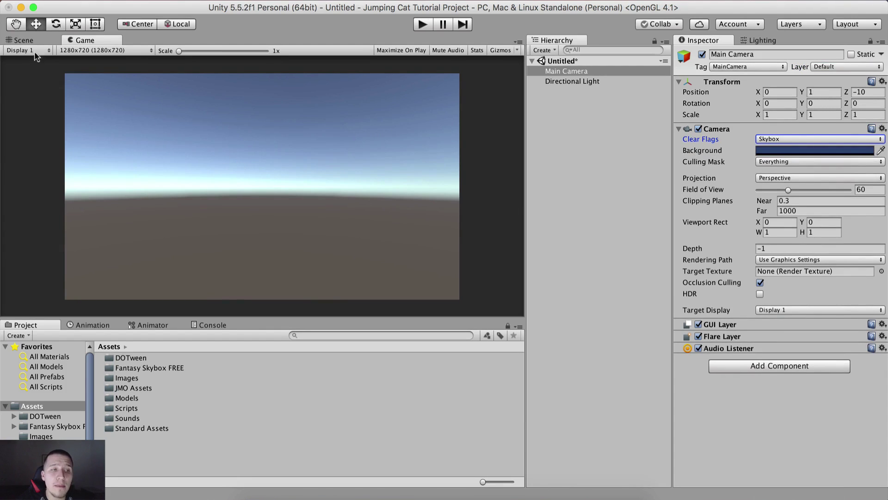
- Examine the skybox around the Main Camera in the Scene view from several angles
{"action": "left_click", "coordinate": [23, 41]}
{"action": "right_click_drag", "start_coordinate": [284, 148], "coordinate": [357, 182]}
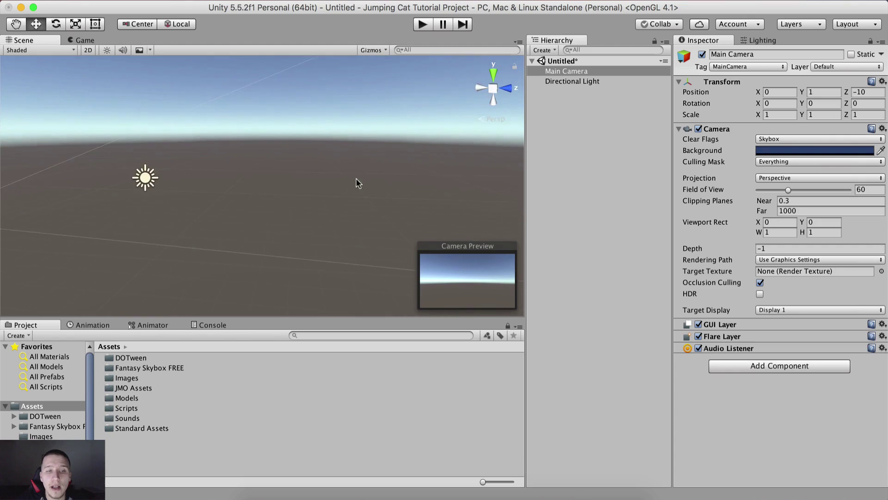
{"action": "left_click_drag", "start_coordinate": [357, 183], "coordinate": [387, 168], "text": "alt"}
{"action": "left_click_drag", "start_coordinate": [454, 134], "coordinate": [386, 144], "text": "alt"}
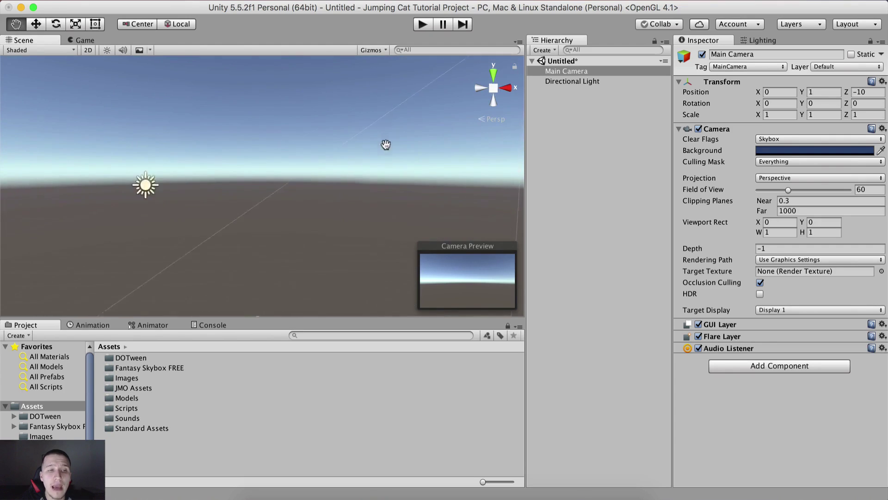
{"action": "middle_click_drag", "start_coordinate": [386, 144], "coordinate": [396, 138]}
{"action": "scroll", "coordinate": [337, 165], "scroll_direction": "down", "scroll_amount": 5}
{"action": "right_click_drag", "start_coordinate": [338, 165], "coordinate": [290, 124]}
{"action": "middle_click_drag", "start_coordinate": [322, 147], "coordinate": [262, 174]}
{"action": "scroll", "coordinate": [352, 186], "scroll_direction": "up", "scroll_amount": 2}
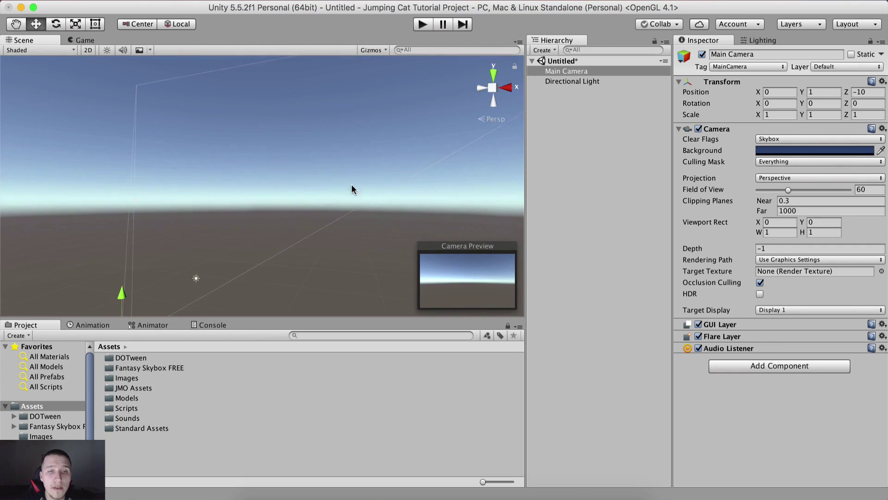
- Deselect the Main Camera and bring up the Lighting window's Scene settings
{"action": "left_click", "coordinate": [591, 149]}
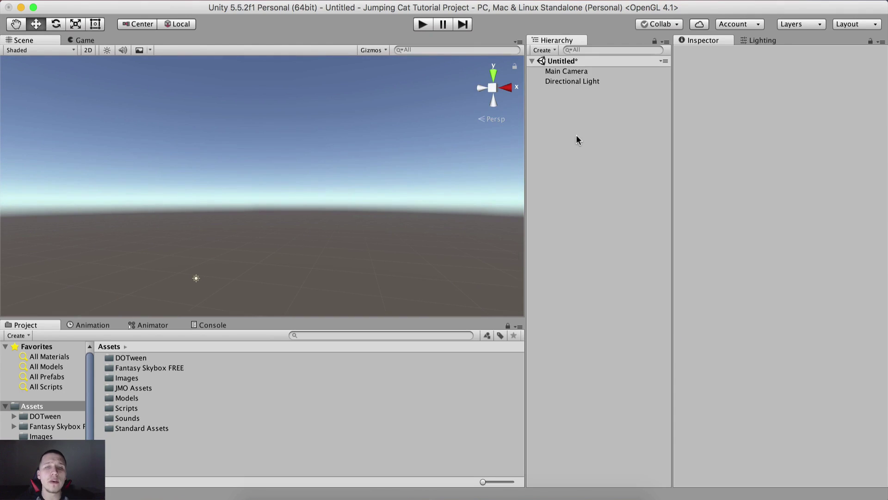
{"action": "left_click", "coordinate": [762, 40]}
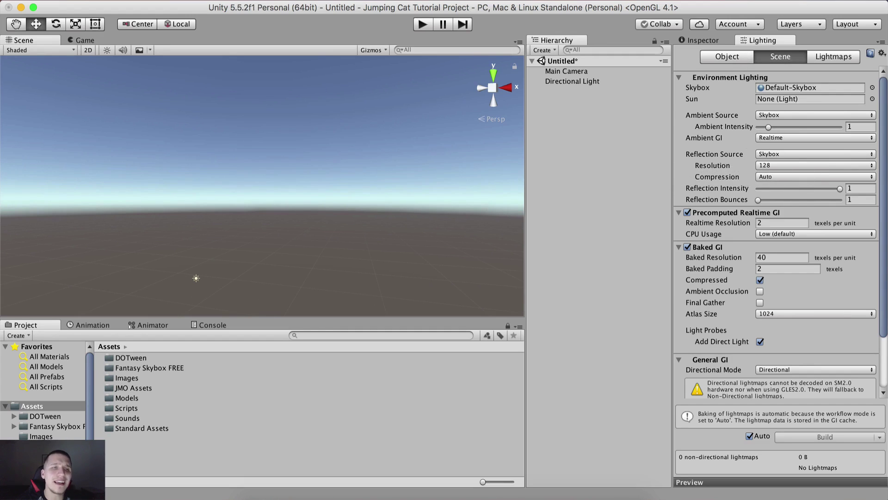
{"action": "left_click", "coordinate": [320, 0]}
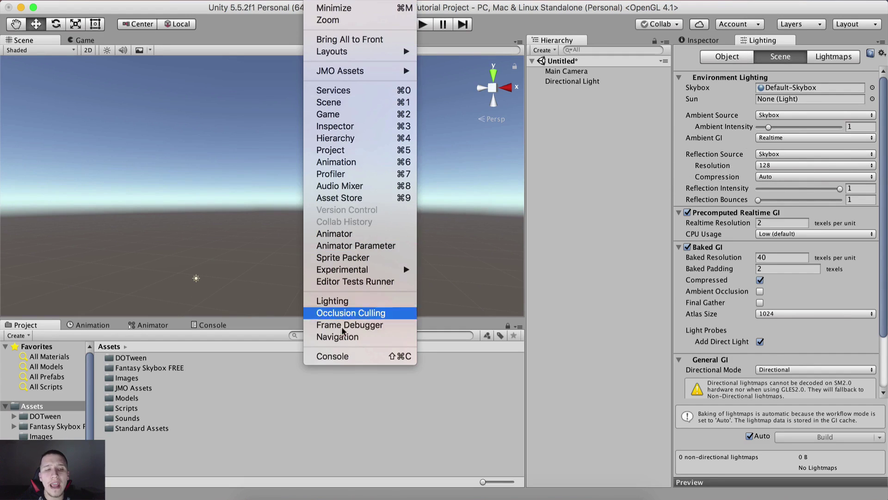
{"action": "left_click", "coordinate": [332, 301]}
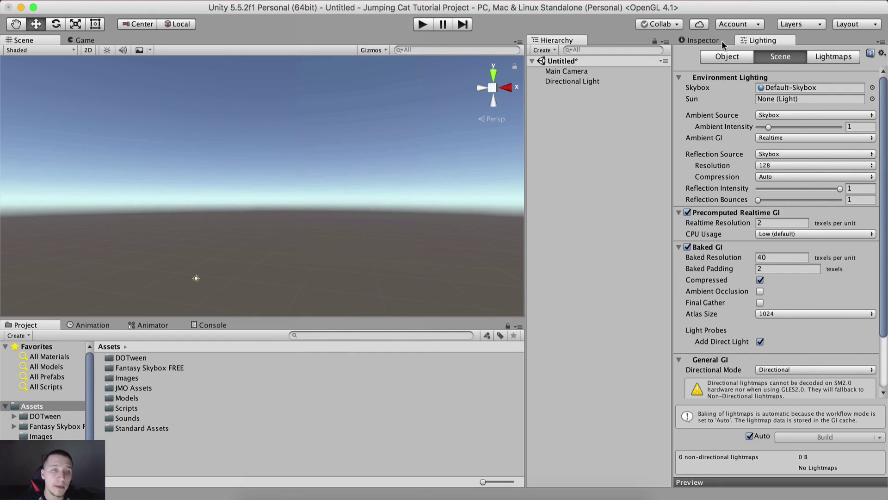
{"action": "left_click", "coordinate": [320, 0]}
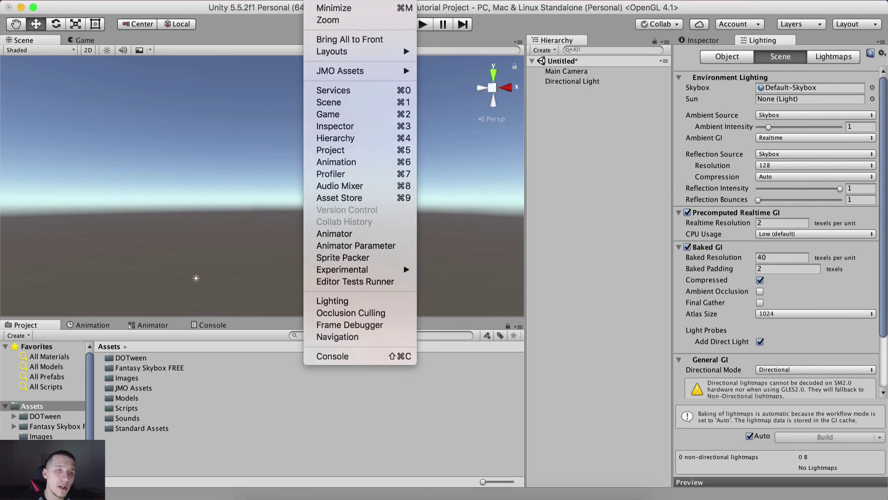
{"action": "left_click", "coordinate": [332, 300]}
- Dock the Lighting window below the Scene view and close it
{"action": "left_click_drag", "start_coordinate": [763, 41], "coordinate": [381, 169]}
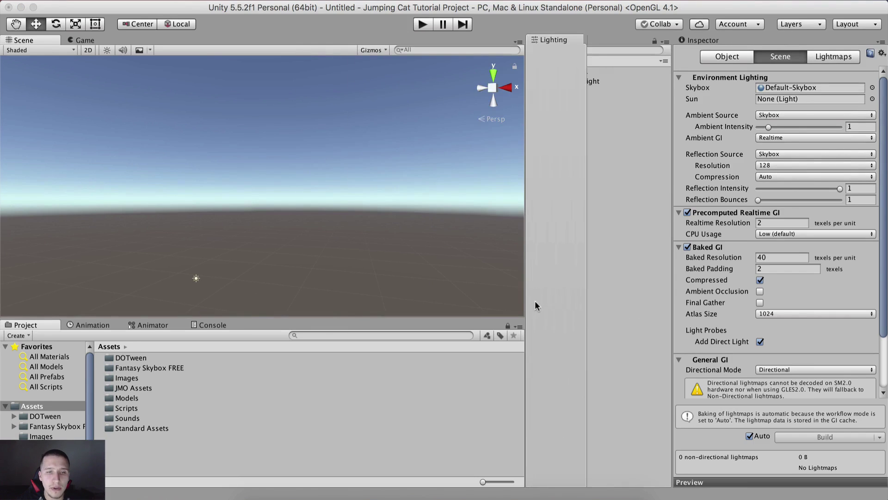
{"action": "left_click_drag", "start_coordinate": [495, 277], "coordinate": [635, 405]}
{"action": "left_click_drag", "start_coordinate": [514, 256], "coordinate": [363, 260]}
{"action": "right_click", "coordinate": [42, 179]}
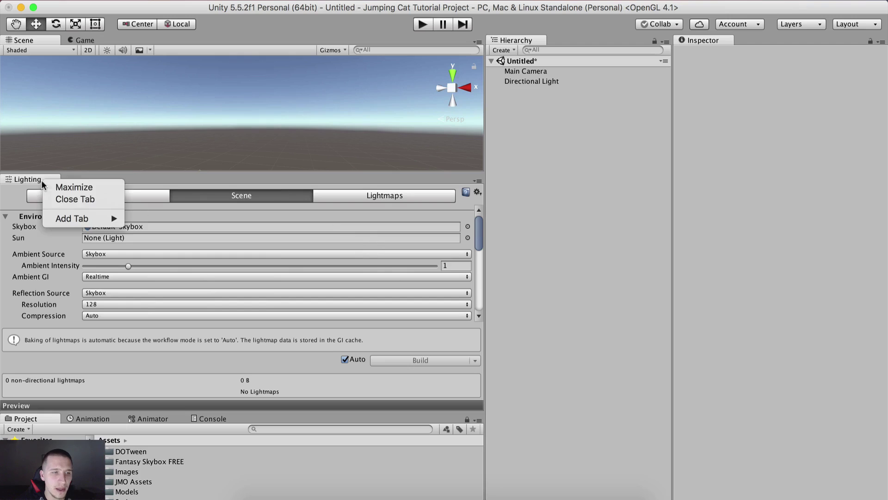
{"action": "left_click", "coordinate": [74, 196]}
- Reopen the Lighting window and dock it beside the Inspector in a widened column
{"action": "left_click", "coordinate": [323, 1]}
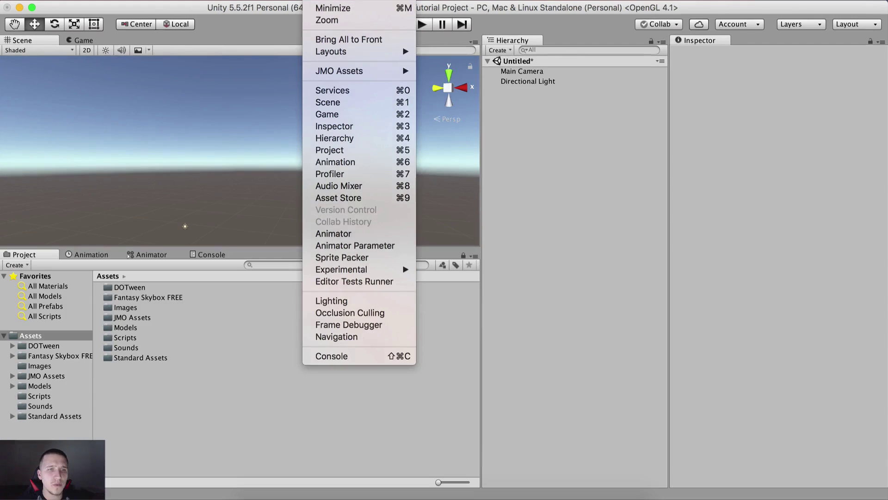
{"action": "left_click", "coordinate": [331, 301]}
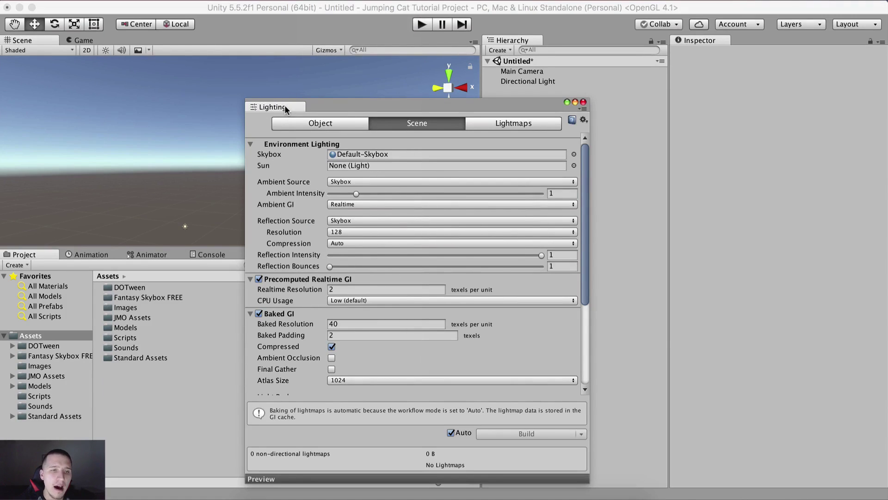
{"action": "left_click_drag", "start_coordinate": [281, 107], "coordinate": [245, 40]}
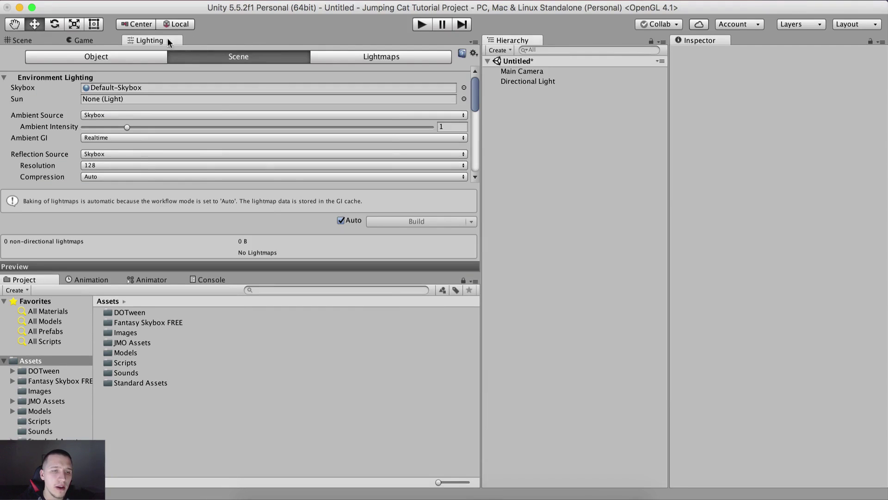
{"action": "left_click_drag", "start_coordinate": [168, 38], "coordinate": [773, 81]}
{"action": "left_click_drag", "start_coordinate": [749, 41], "coordinate": [749, 43]}
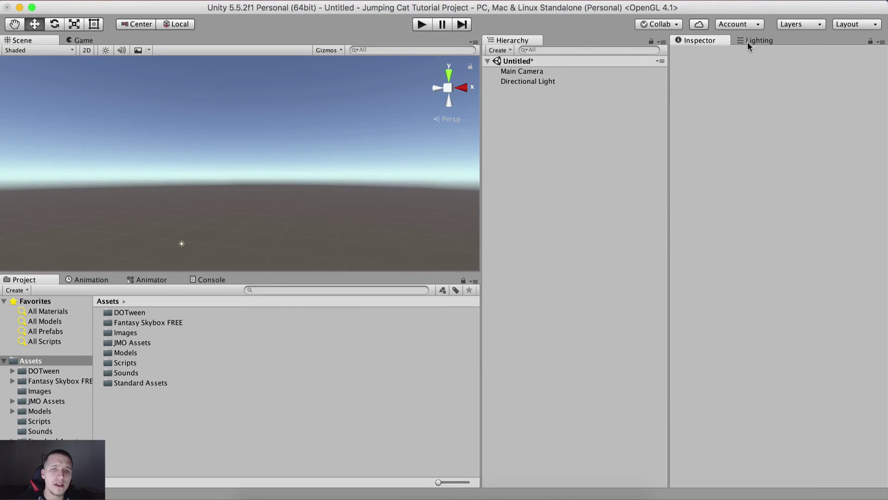
{"action": "left_click_drag", "start_coordinate": [669, 76], "coordinate": [618, 77]}
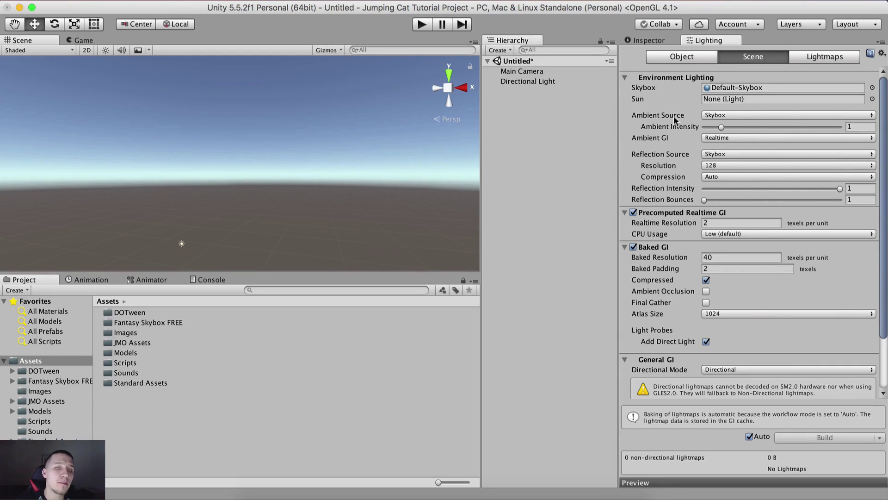
- Try the Color and Gradient options for the environment's Ambient Source and set it back to Skybox
{"action": "left_click", "coordinate": [719, 116]}
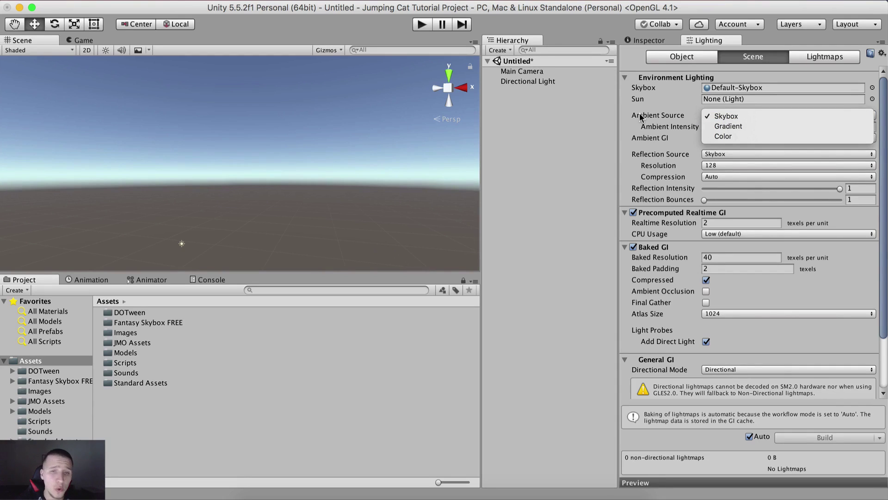
{"action": "left_click", "coordinate": [731, 135]}
{"action": "left_click", "coordinate": [724, 117]}
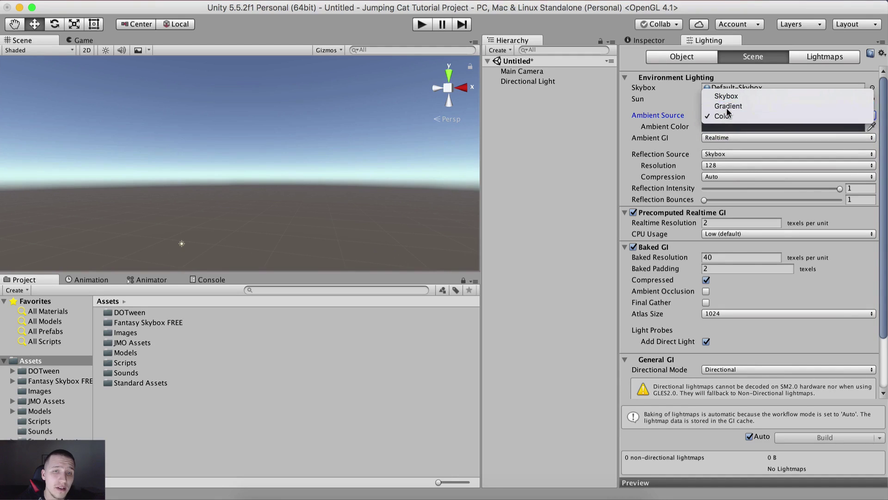
{"action": "left_click", "coordinate": [727, 106]}
{"action": "left_click", "coordinate": [734, 111]}
{"action": "left_click", "coordinate": [726, 106]}
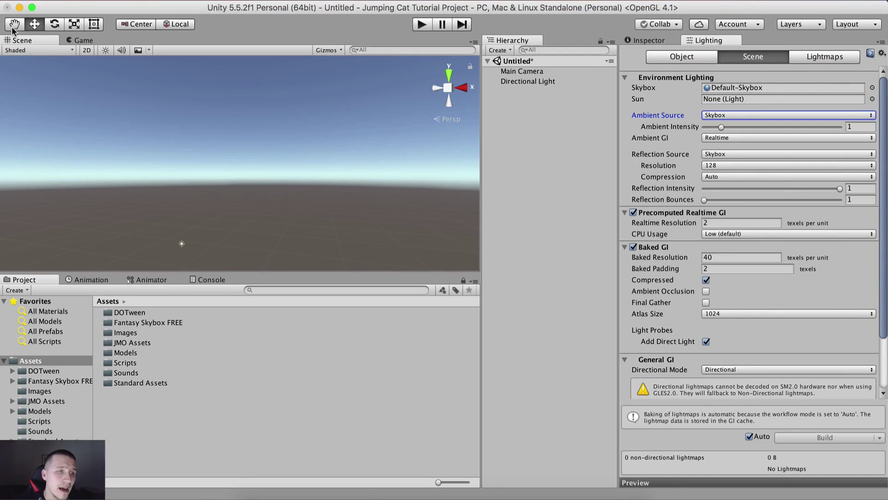
- Enlarge the Scene view and examine the default skybox from several angles
{"action": "left_click_drag", "start_coordinate": [252, 271], "coordinate": [247, 318]}
{"action": "right_click_drag", "start_coordinate": [276, 222], "coordinate": [303, 175]}
{"action": "middle_click_drag", "start_coordinate": [310, 176], "coordinate": [346, 151]}
{"action": "middle_click_drag", "start_coordinate": [336, 247], "coordinate": [333, 173]}
{"action": "scroll", "coordinate": [309, 260], "scroll_direction": "down", "scroll_amount": 3}
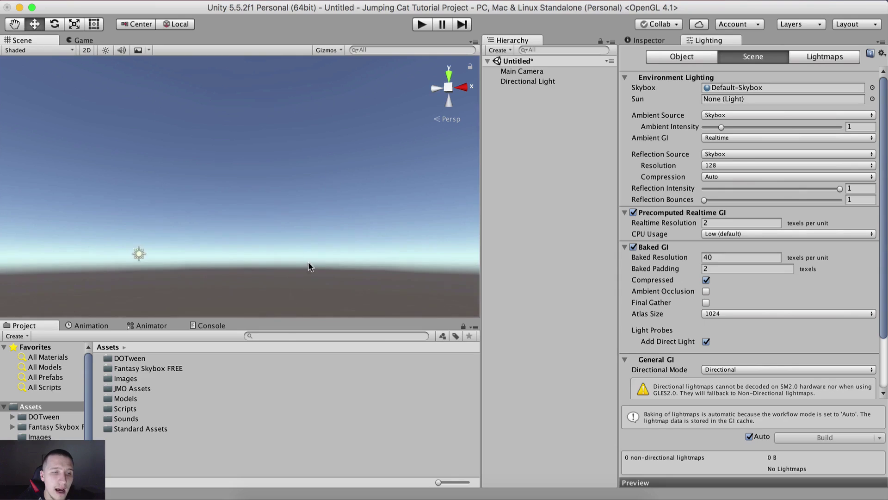
{"action": "right_click_drag", "start_coordinate": [308, 262], "coordinate": [278, 348]}
{"action": "middle_click_drag", "start_coordinate": [281, 253], "coordinate": [292, 215]}
{"action": "right_click_drag", "start_coordinate": [265, 170], "coordinate": [508, 133]}
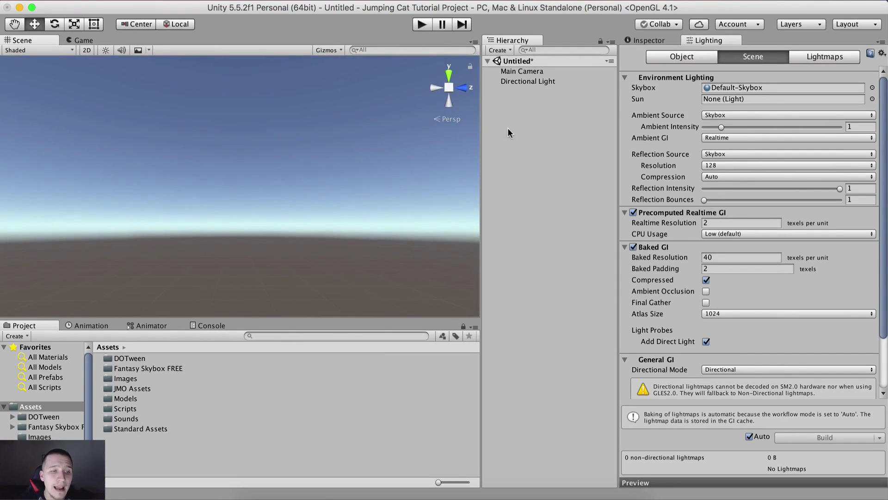
- Check the Presets folder inside Fantasy Skybox FREE and open its Materials folder
{"action": "left_click", "coordinate": [126, 369]}
{"action": "double_click", "coordinate": [161, 366]}
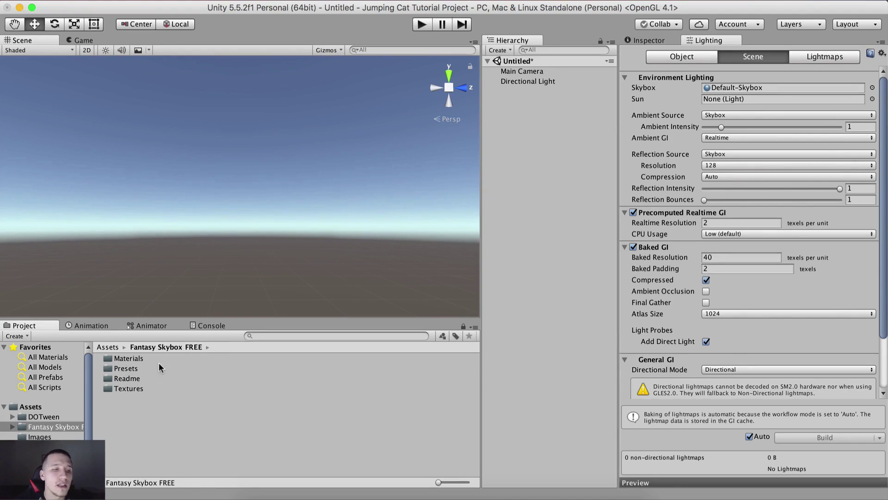
{"action": "double_click", "coordinate": [132, 367]}
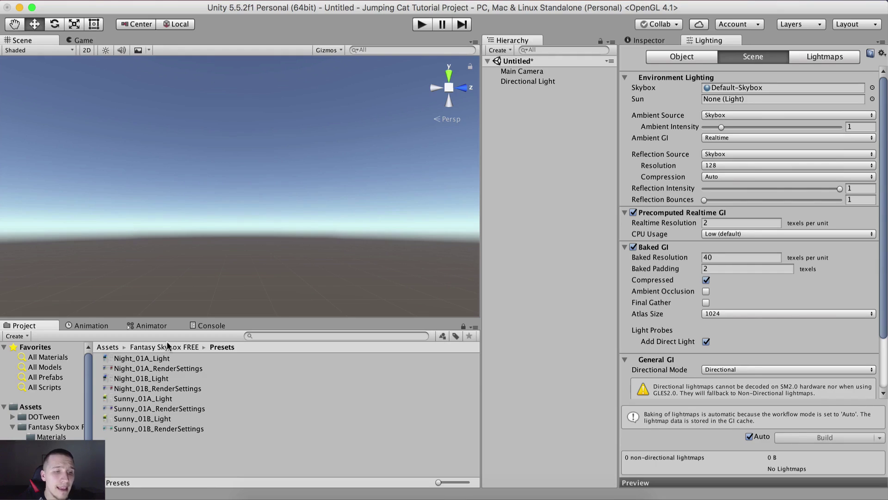
{"action": "left_click", "coordinate": [167, 347]}
{"action": "double_click", "coordinate": [133, 358]}
- Look through the skybox materials Night 01A, Night 01B, Sunny 01A and Sunny 01B
{"action": "left_click", "coordinate": [132, 358]}
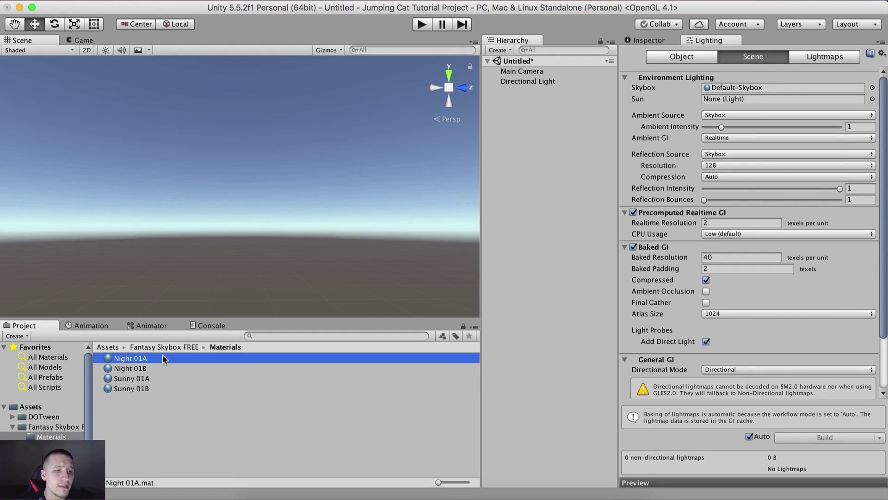
{"action": "left_click", "coordinate": [139, 368]}
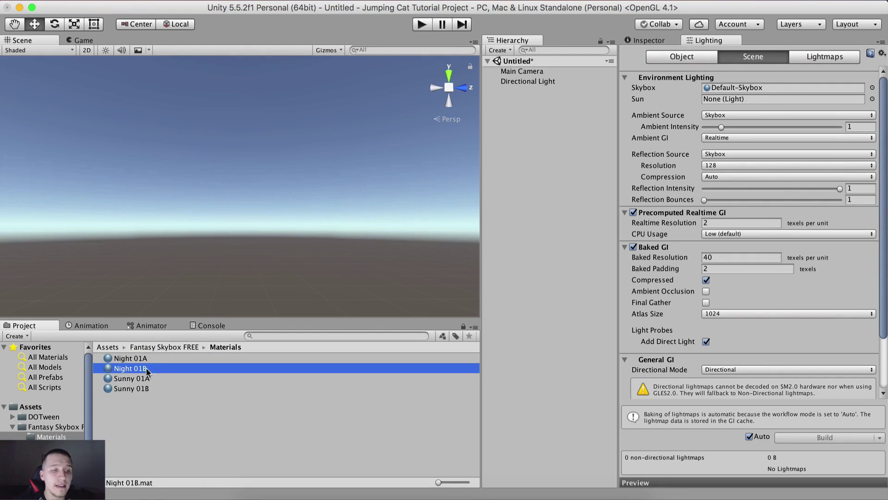
{"action": "key", "text": "Down"}
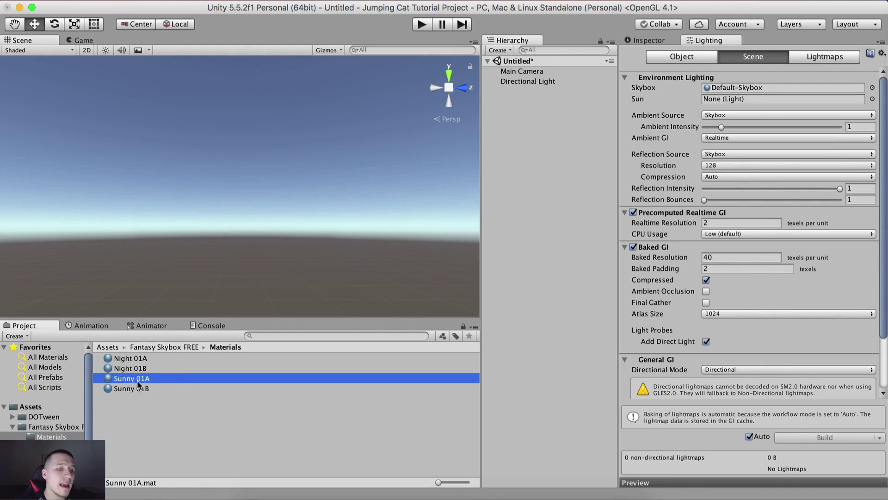
{"action": "left_click", "coordinate": [210, 389]}
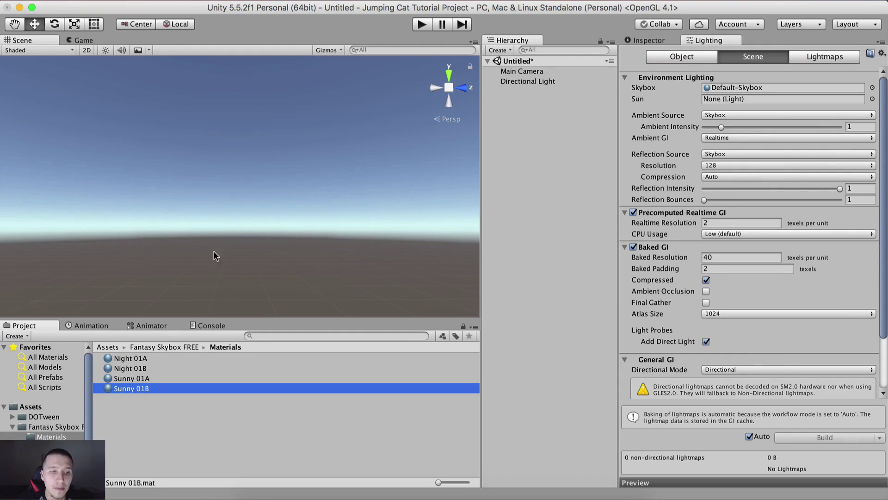
- Try the Night 01A and Night 01B materials as the scene's skybox, checking them in the Scene view
{"action": "left_click_drag", "start_coordinate": [135, 357], "coordinate": [730, 90]}
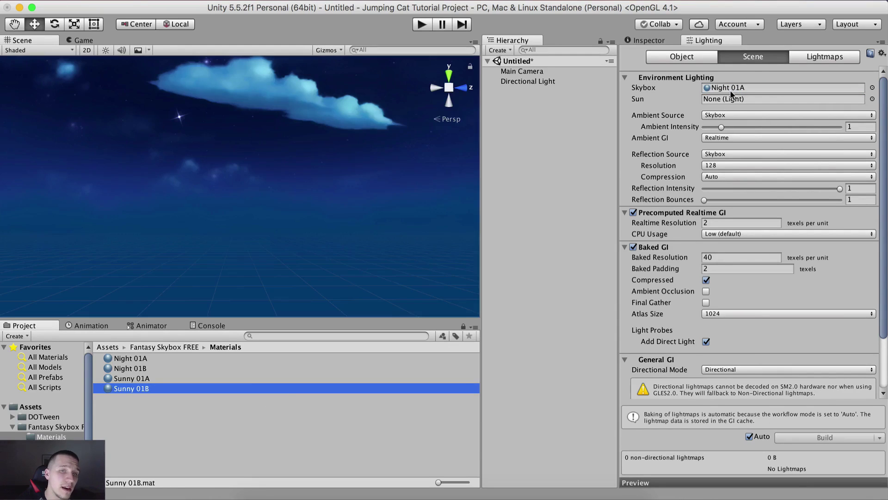
{"action": "right_click_drag", "start_coordinate": [342, 178], "coordinate": [693, 181]}
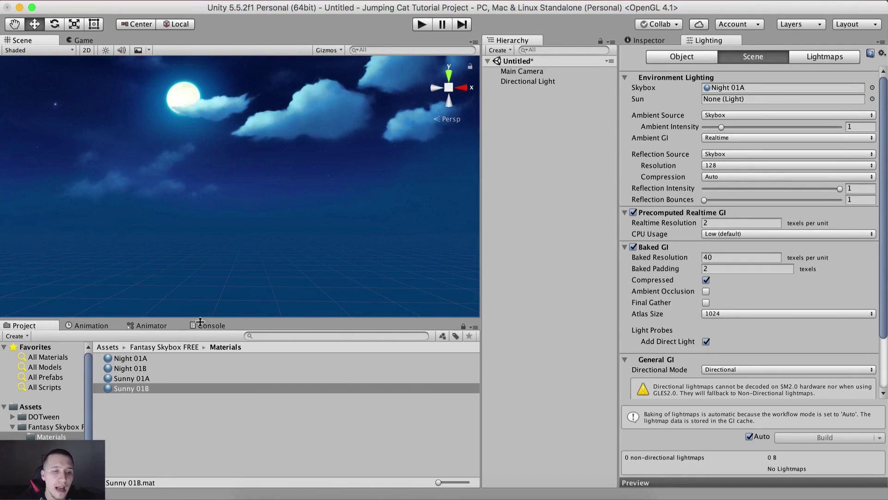
{"action": "left_click", "coordinate": [144, 378]}
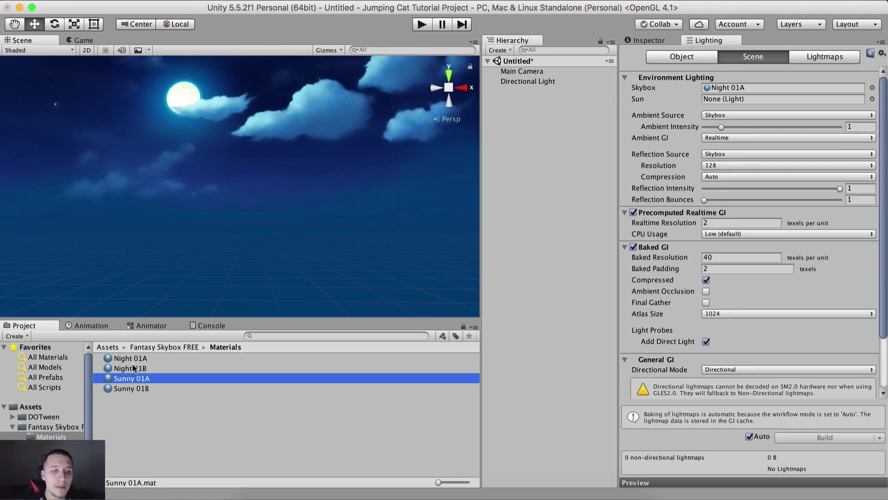
{"action": "left_click_drag", "start_coordinate": [134, 368], "coordinate": [239, 175]}
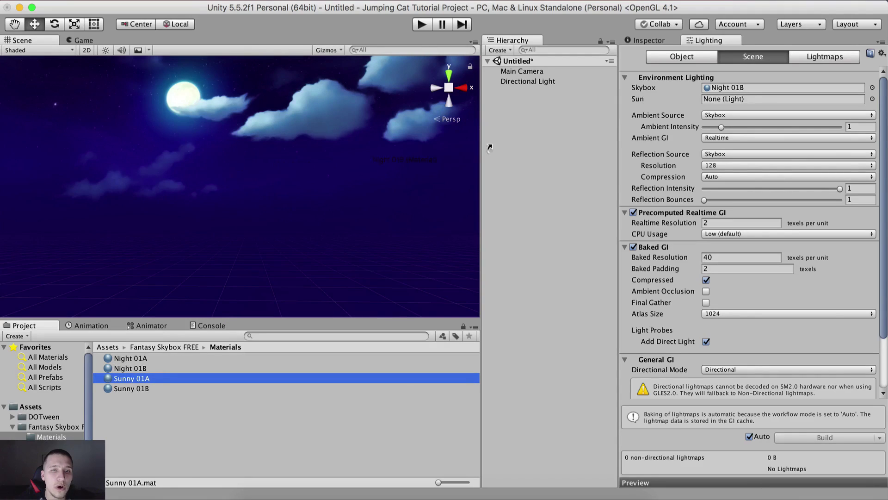
{"action": "left_click_drag", "start_coordinate": [489, 148], "coordinate": [726, 87]}
{"action": "left_click", "coordinate": [712, 87]}
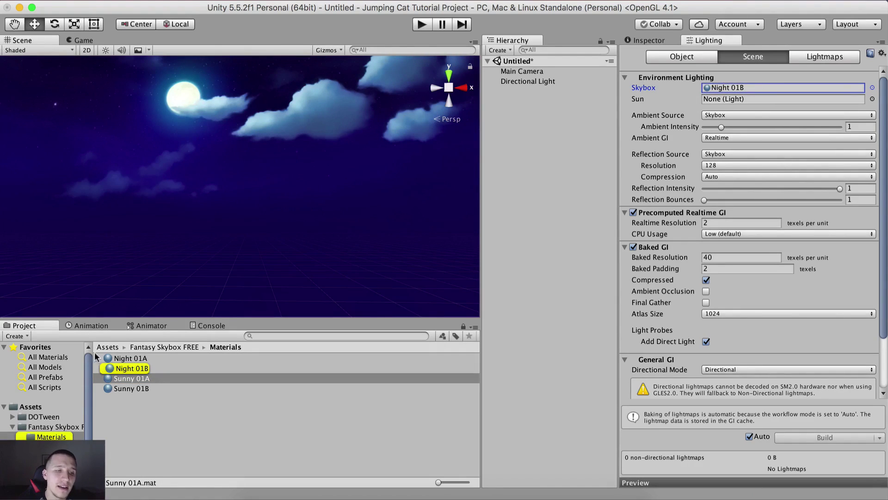
- Try Sunny 01A as the scene's skybox and replace it with the Sunny 01B material
{"action": "left_click_drag", "start_coordinate": [146, 376], "coordinate": [265, 207]}
{"action": "right_click_drag", "start_coordinate": [300, 226], "coordinate": [501, 182]}
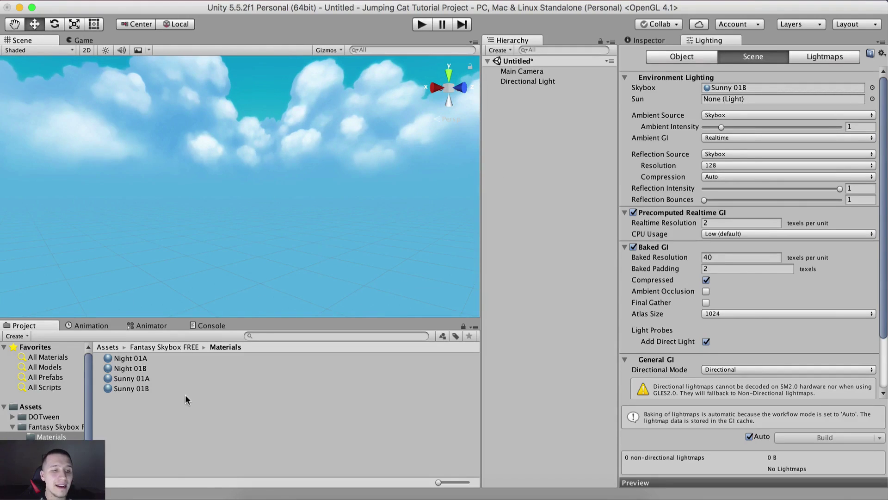
{"action": "right_click_drag", "start_coordinate": [308, 198], "coordinate": [464, 198]}
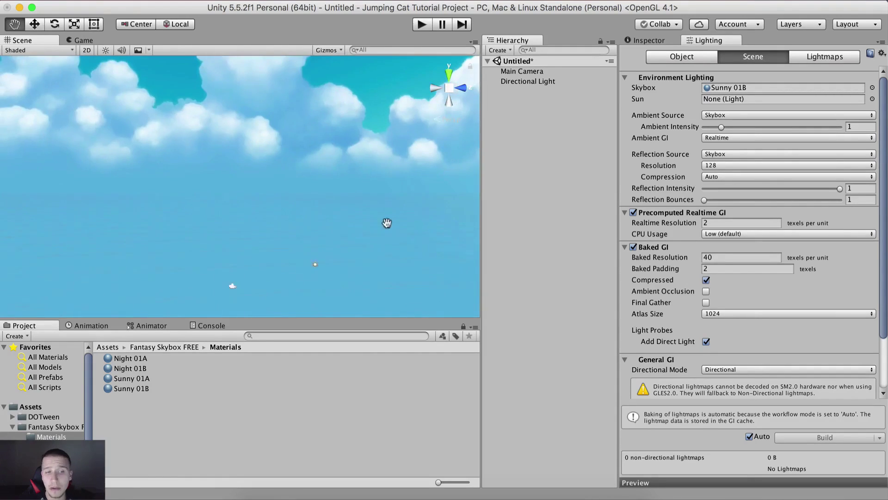
- Examine the Sunny 01B skybox's clouds and horizon in the Scene view from several angles
{"action": "right_click_drag", "start_coordinate": [372, 207], "coordinate": [345, 248]}
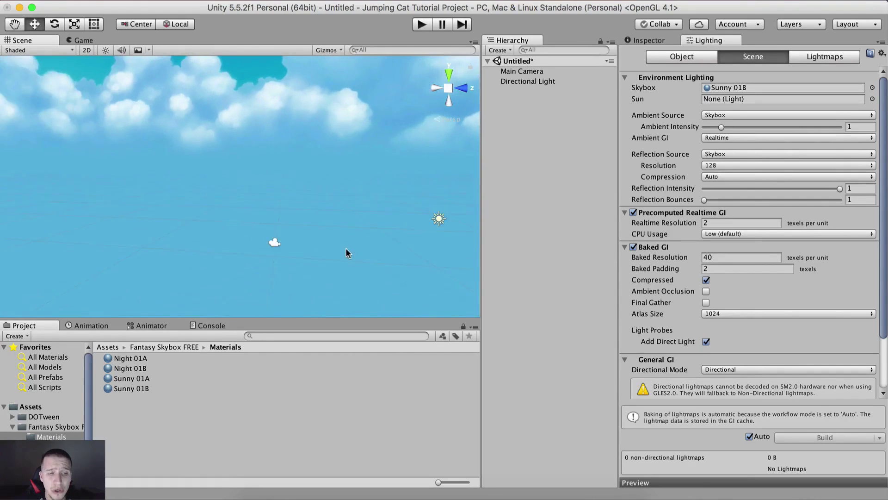
{"action": "left_click_drag", "start_coordinate": [345, 248], "coordinate": [299, 262]}
{"action": "left_click_drag", "start_coordinate": [140, 358], "coordinate": [199, 388]}
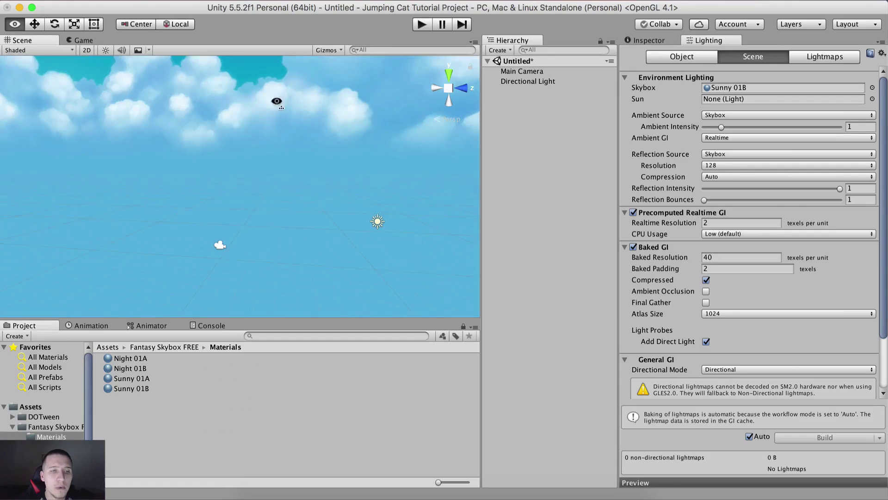
{"action": "right_click_drag", "start_coordinate": [278, 103], "coordinate": [284, 152]}
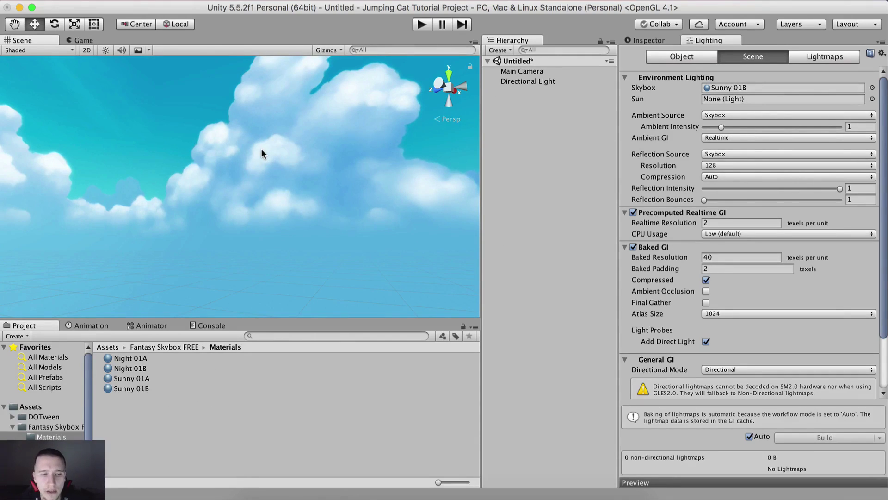
{"action": "right_click_drag", "start_coordinate": [179, 159], "coordinate": [242, 269]}
{"action": "right_click", "coordinate": [357, 181]}
{"action": "middle_click_drag", "start_coordinate": [242, 268], "coordinate": [219, 253]}
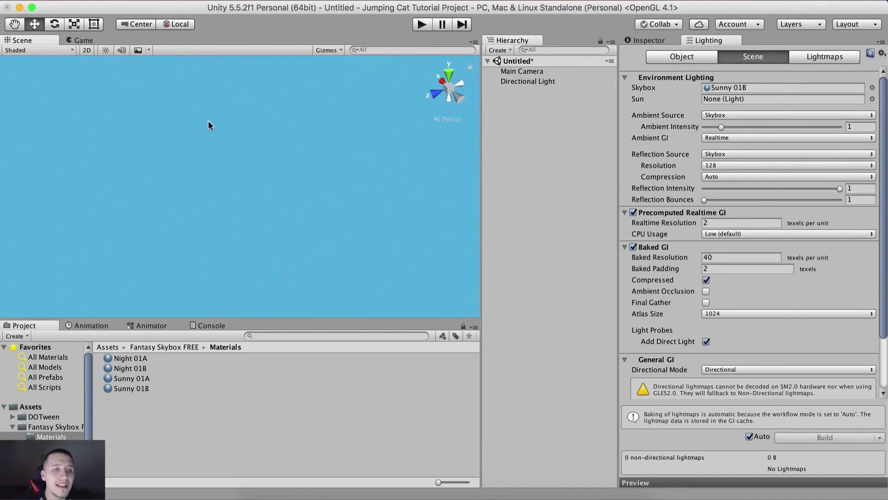
{"action": "right_click_drag", "start_coordinate": [209, 122], "coordinate": [200, 10]}
{"action": "right_click_drag", "start_coordinate": [262, 100], "coordinate": [320, 86]}
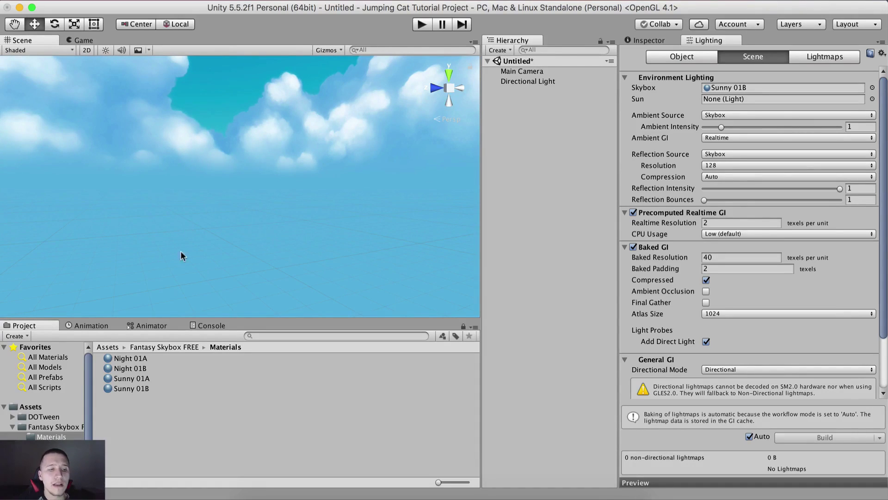
- Try the Night 01A skybox material on the scene again, followed by Night 01B, and look around its night sky
{"action": "left_click_drag", "start_coordinate": [130, 358], "coordinate": [332, 138]}
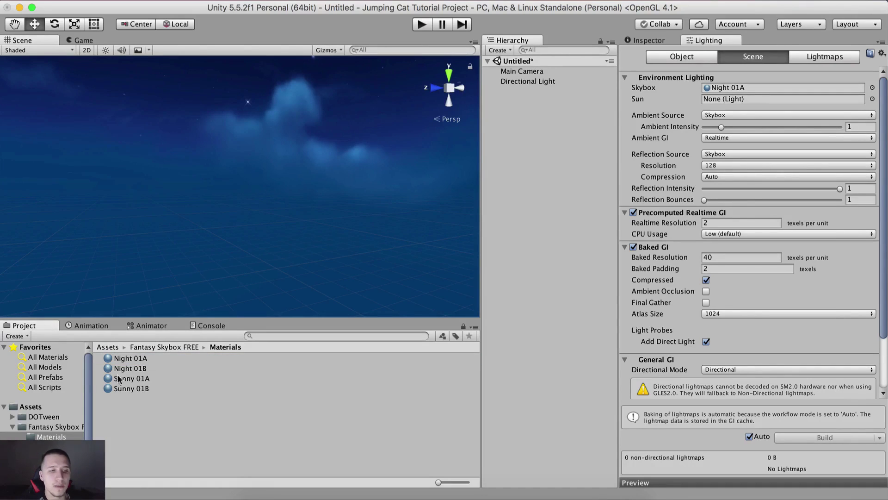
{"action": "left_click", "coordinate": [130, 369]}
{"action": "left_click_drag", "start_coordinate": [130, 368], "coordinate": [258, 222]}
{"action": "right_click_drag", "start_coordinate": [258, 222], "coordinate": [520, 146]}
{"action": "right_click_drag", "start_coordinate": [447, 143], "coordinate": [290, 128]}
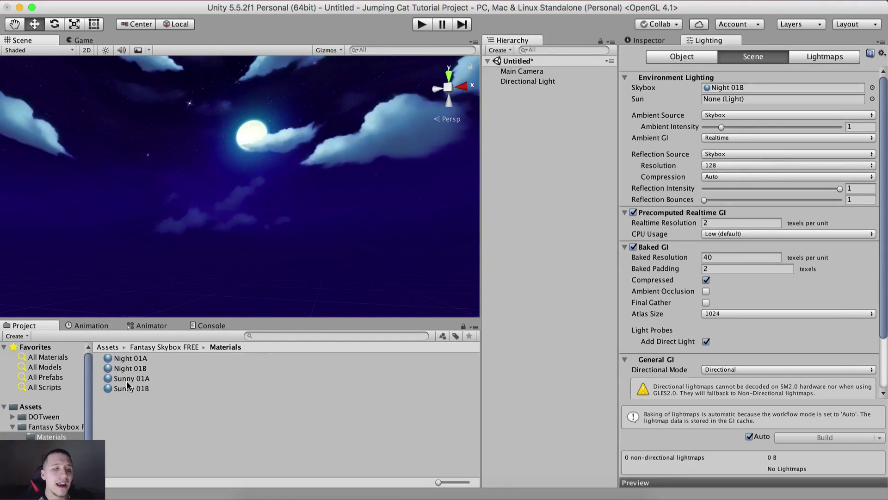
- Apply Sunny 01A as the scene's skybox, replace it with Sunny 01B and look around the sky
{"action": "left_click_drag", "start_coordinate": [124, 382], "coordinate": [286, 210]}
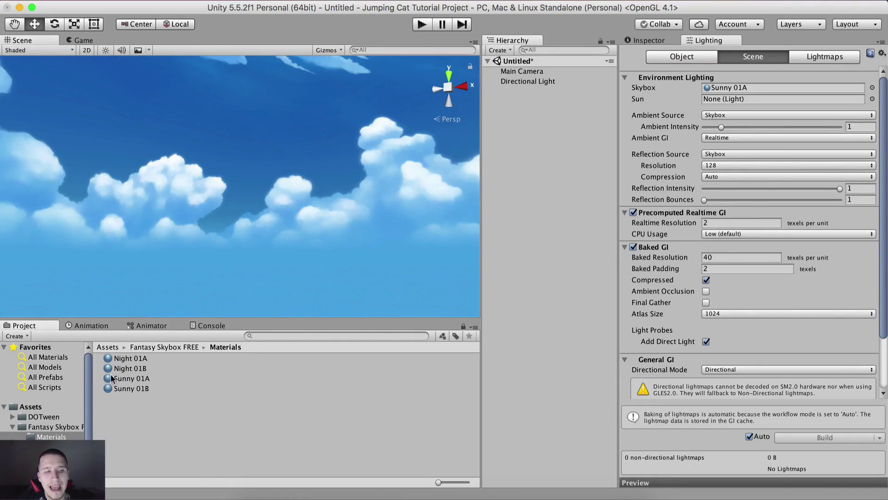
{"action": "left_click_drag", "start_coordinate": [121, 388], "coordinate": [298, 221]}
{"action": "right_click_drag", "start_coordinate": [282, 197], "coordinate": [2, 181]}
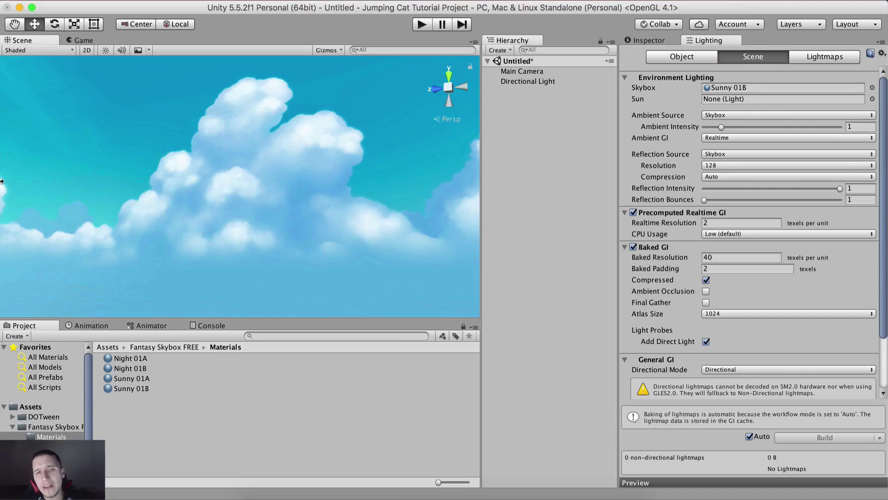
- Return to the project's root Assets folder and show the Inspector instead of the Lighting settings
{"action": "left_click", "coordinate": [145, 348]}
{"action": "left_click", "coordinate": [105, 347]}
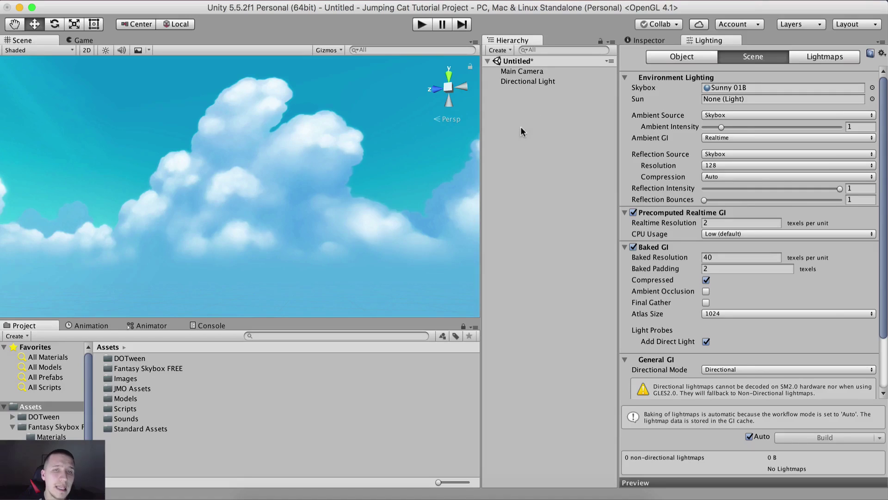
{"action": "left_click", "coordinate": [634, 43]}
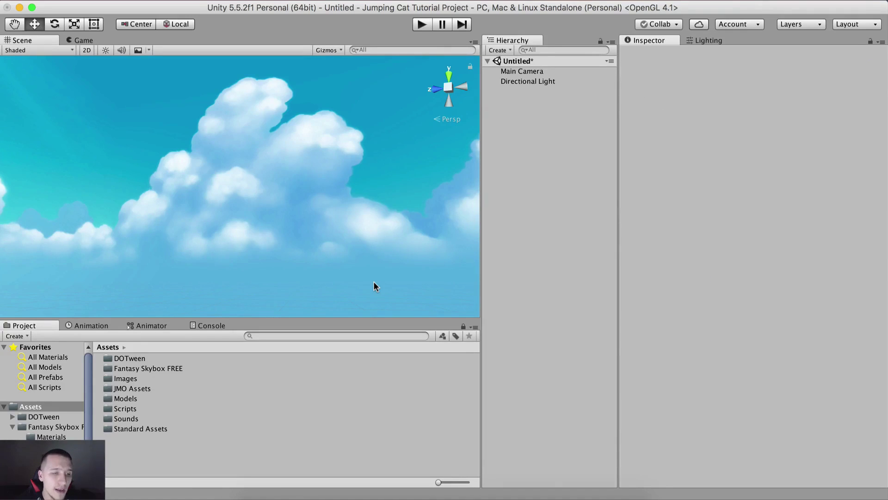
- Bring the main camera and directional light close to the middle of the Scene view
{"action": "right_click_drag", "start_coordinate": [374, 286], "coordinate": [711, 299]}
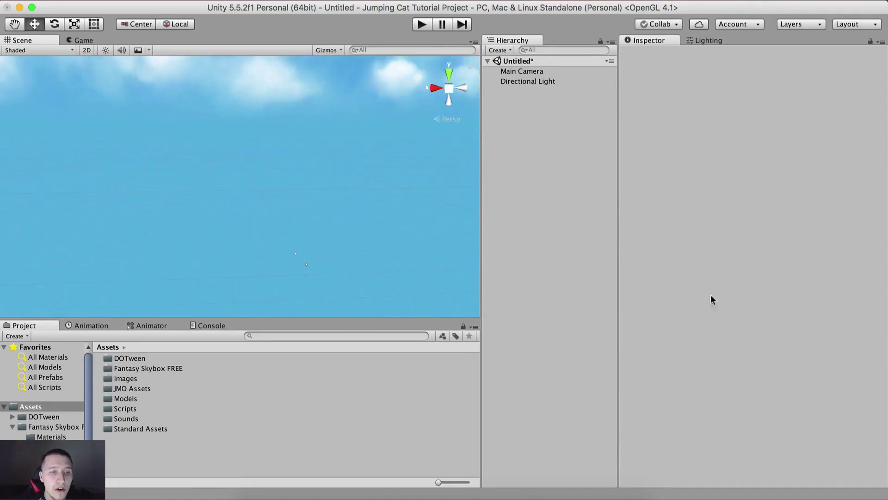
{"action": "mouse_move", "coordinate": [363, 263]}
{"action": "right_mouse_down"}
{"action": "mouse_move", "coordinate": [313, 235]}
{"action": "mouse_move", "coordinate": [375, 271]}
{"action": "right_mouse_up"}
{"action": "middle_click_drag", "start_coordinate": [367, 288], "coordinate": [318, 252]}
{"action": "scroll", "coordinate": [238, 203], "scroll_direction": "up", "scroll_amount": 3}
{"action": "right_click_drag", "start_coordinate": [238, 203], "coordinate": [199, 192]}
{"action": "scroll", "coordinate": [285, 203], "scroll_direction": "up", "scroll_amount": 5}
{"action": "right_click_drag", "start_coordinate": [301, 187], "coordinate": [296, 195]}
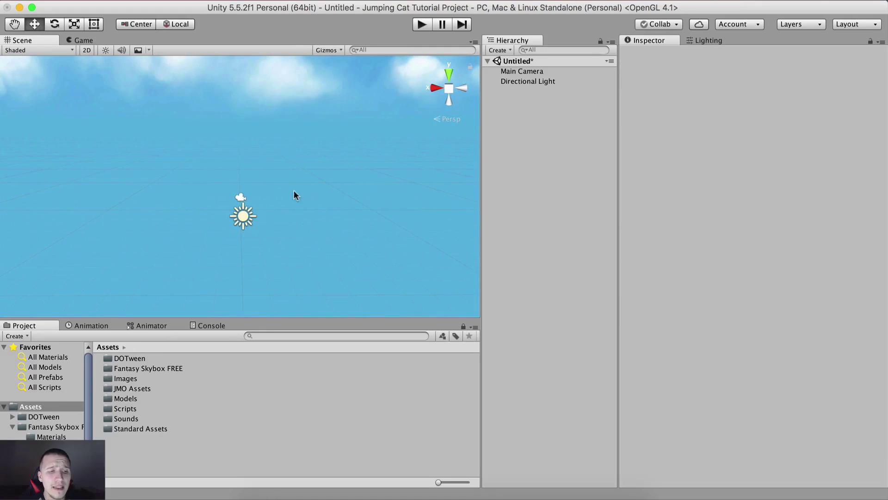
- Look through the Standard Assets folder and its Water (Pro Only) subfolder, and return to Standard Assets
{"action": "double_click", "coordinate": [167, 427]}
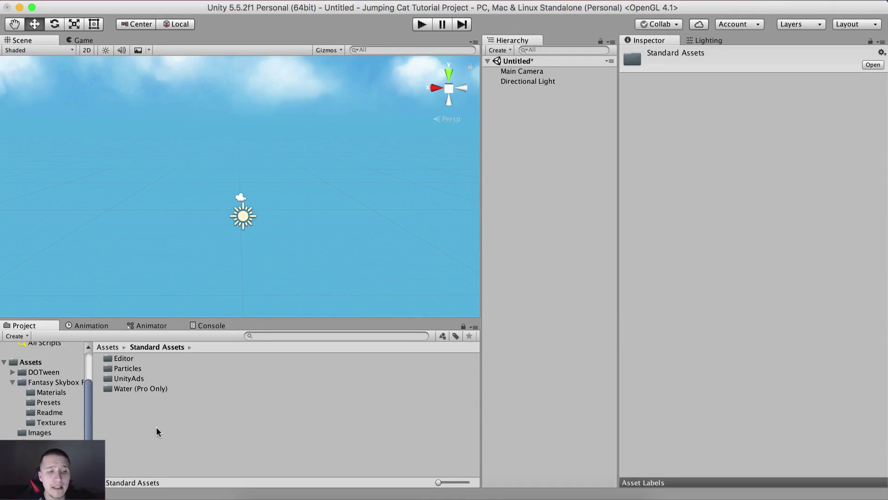
{"action": "left_click", "coordinate": [148, 378]}
{"action": "left_click", "coordinate": [179, 388]}
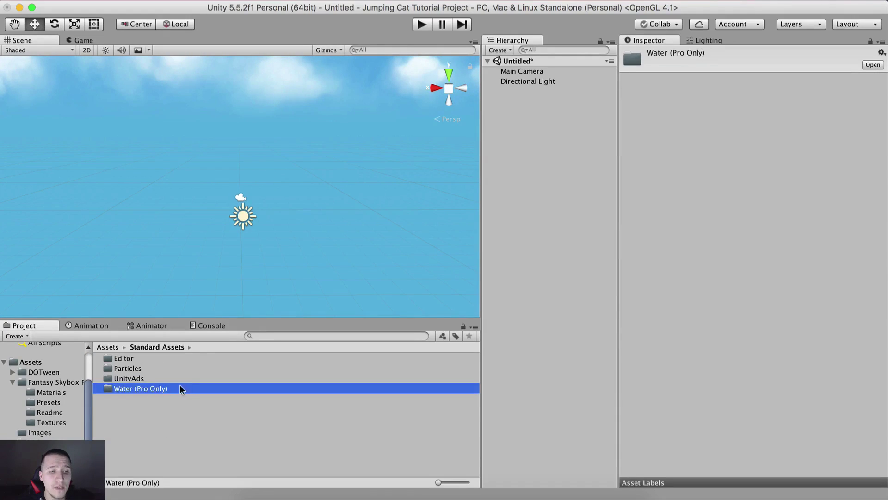
{"action": "double_click", "coordinate": [143, 388]}
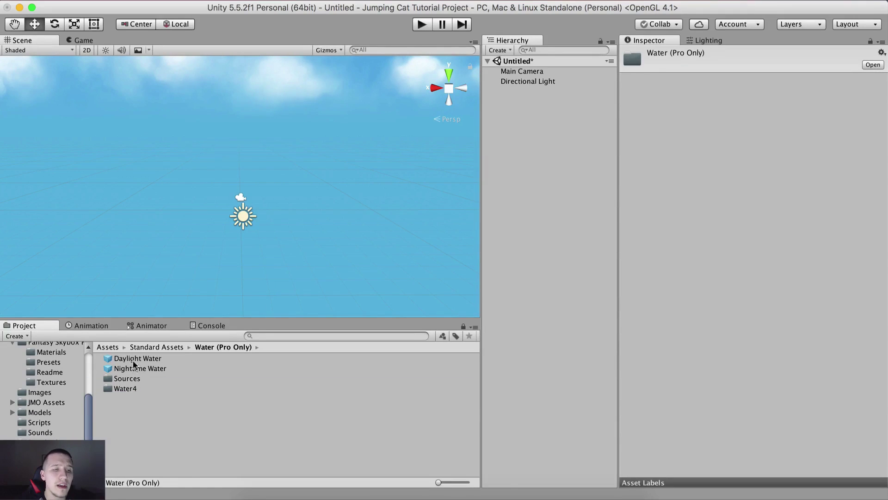
{"action": "left_click", "coordinate": [163, 347]}
{"action": "left_click", "coordinate": [128, 400]}
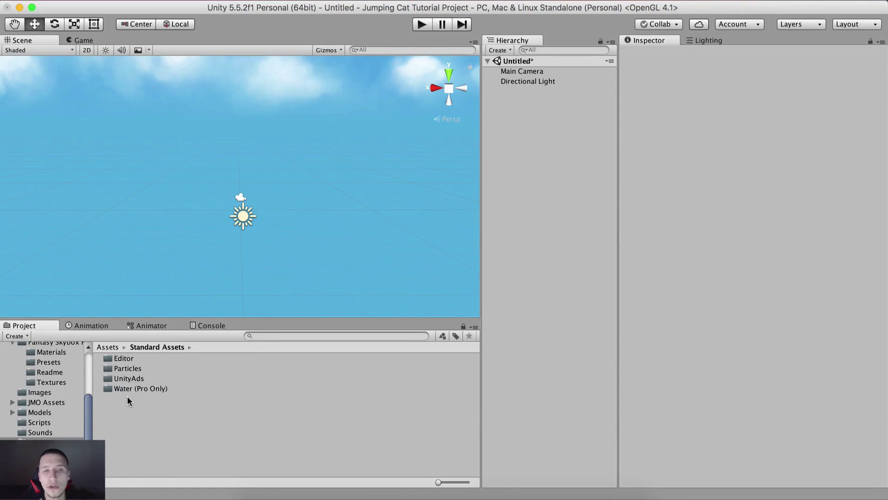